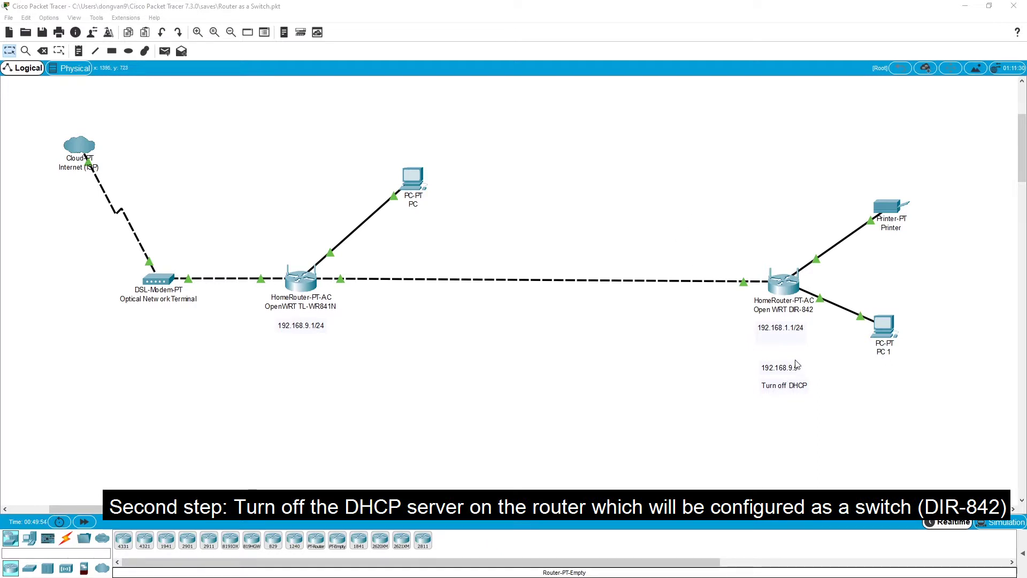
Step: Select the DIR-842 router and its notes on the diagram, then clear the selection
left_click_drag(731, 223, 860, 448)
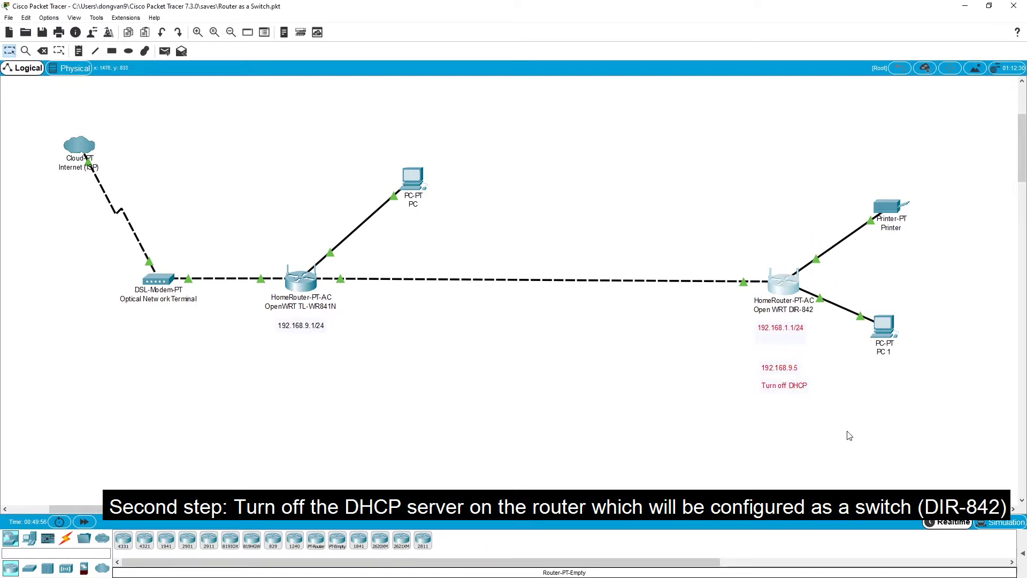
left_click(849, 436)
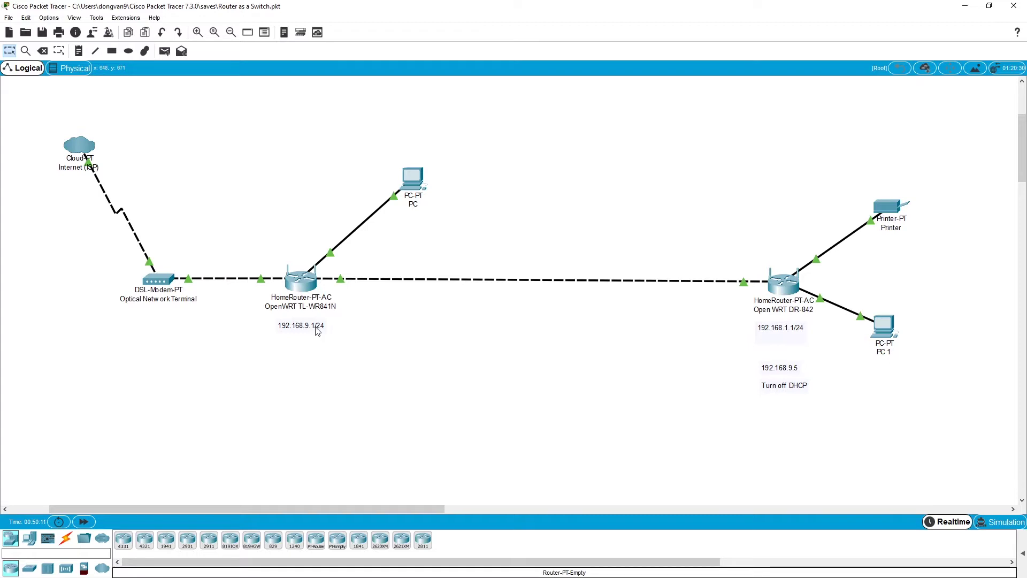
Step: Add a note reading '192.168.9.2 - 192.168.9.254' below the 192.168.9.1/24 label
left_click(75, 51)
left_click(274, 363)
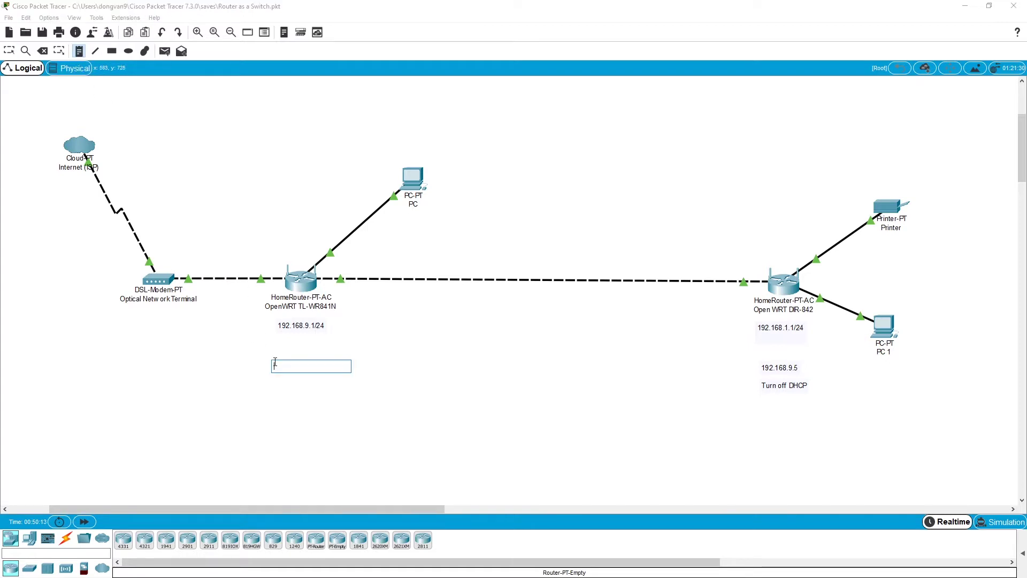
type("192.168.9.2 - ")
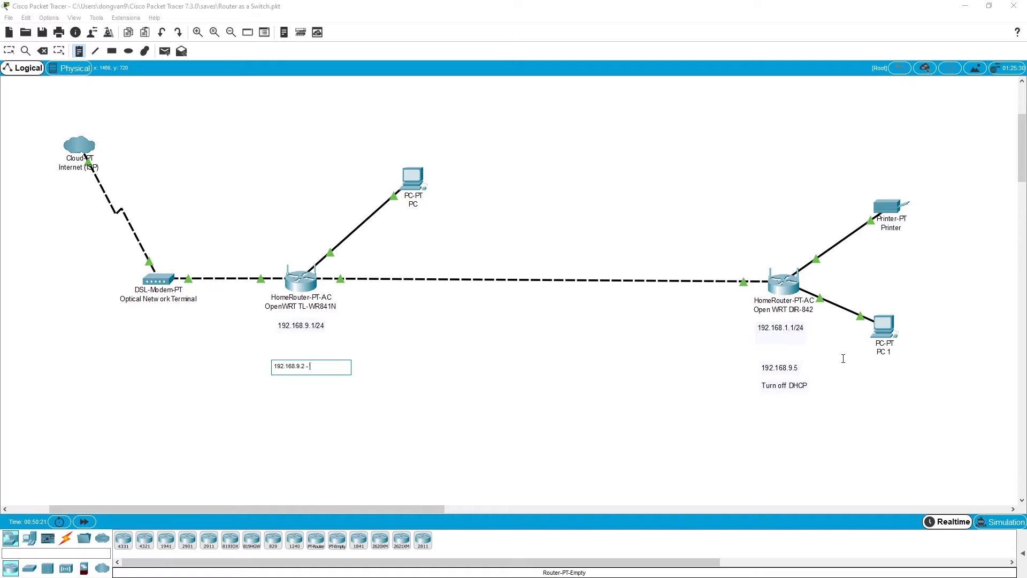
type("192.168.9.254")
Step: Finish the range note, then bring up the TL-WR841N's LAN interface settings in LuCI
left_click(371, 386)
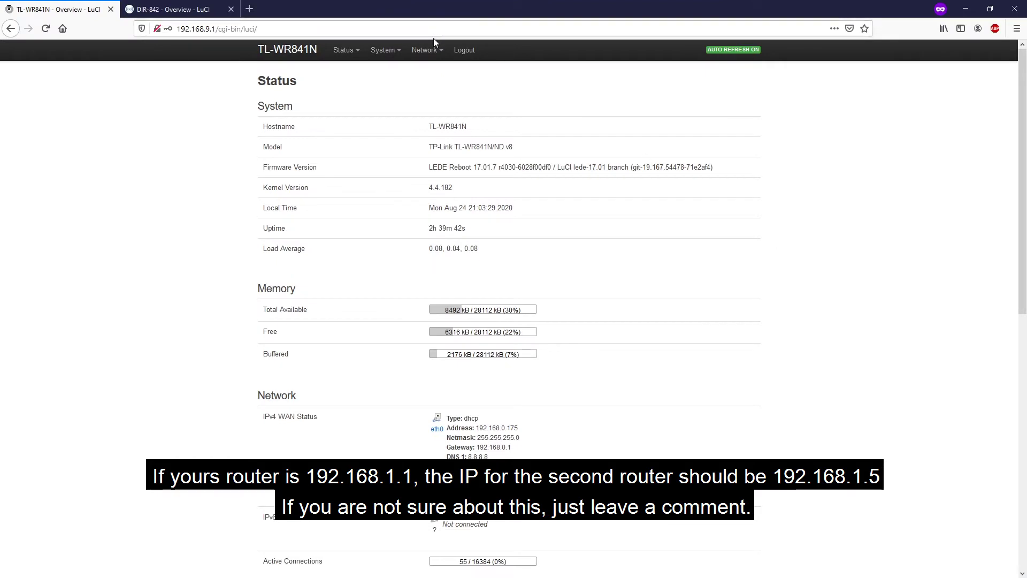
mouse_move(428, 51)
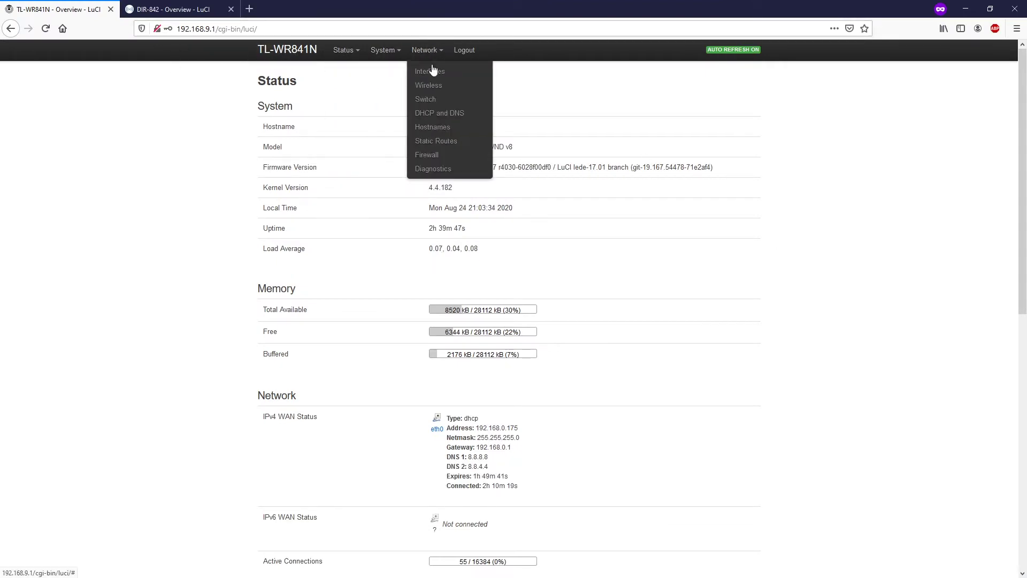
left_click(430, 73)
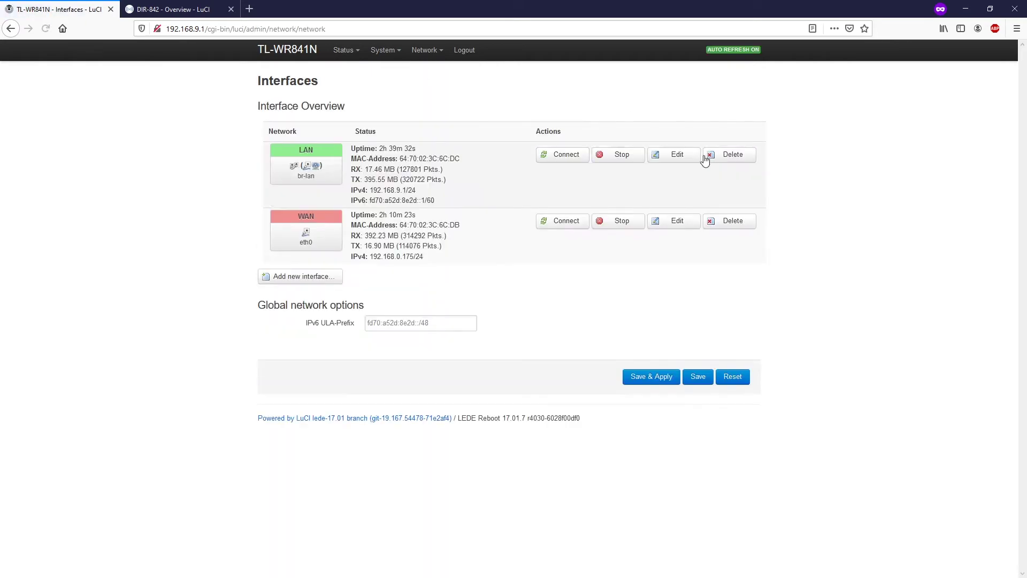
left_click(686, 160)
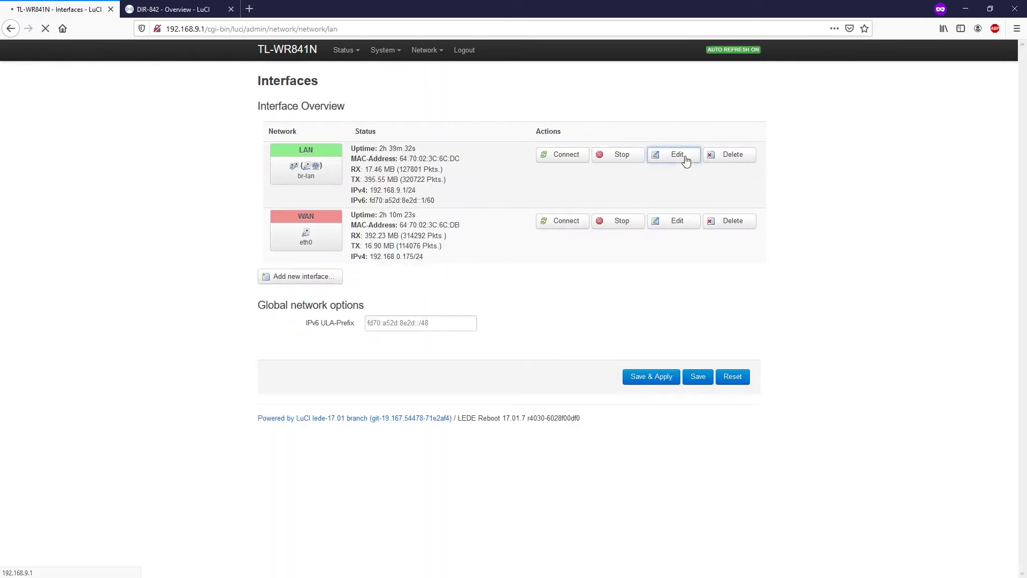
Step: Check the DHCP pool start 100 and limit 150, then return to Packet Tracer
scroll(610, 365, "down", 5)
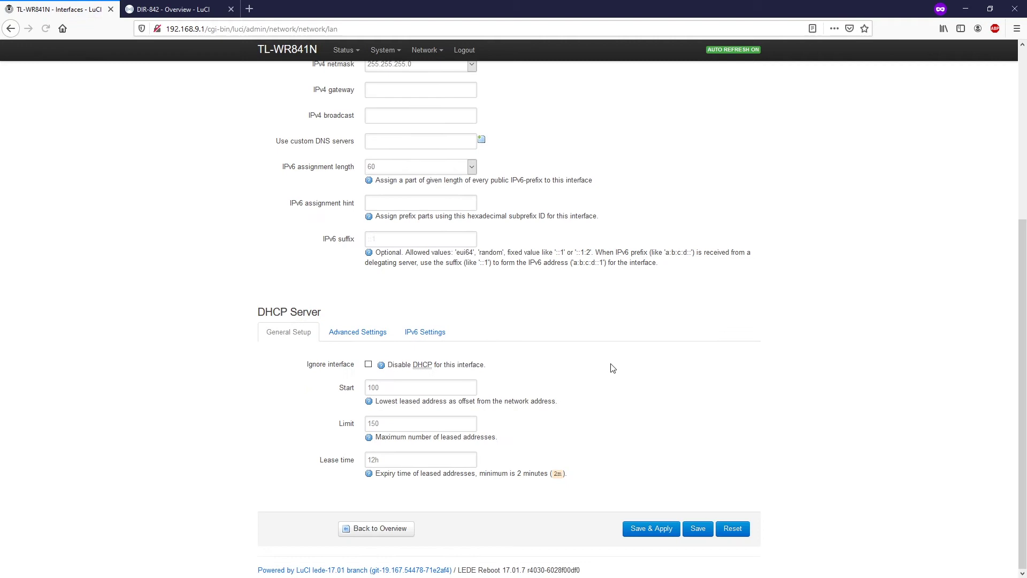
double_click(393, 387)
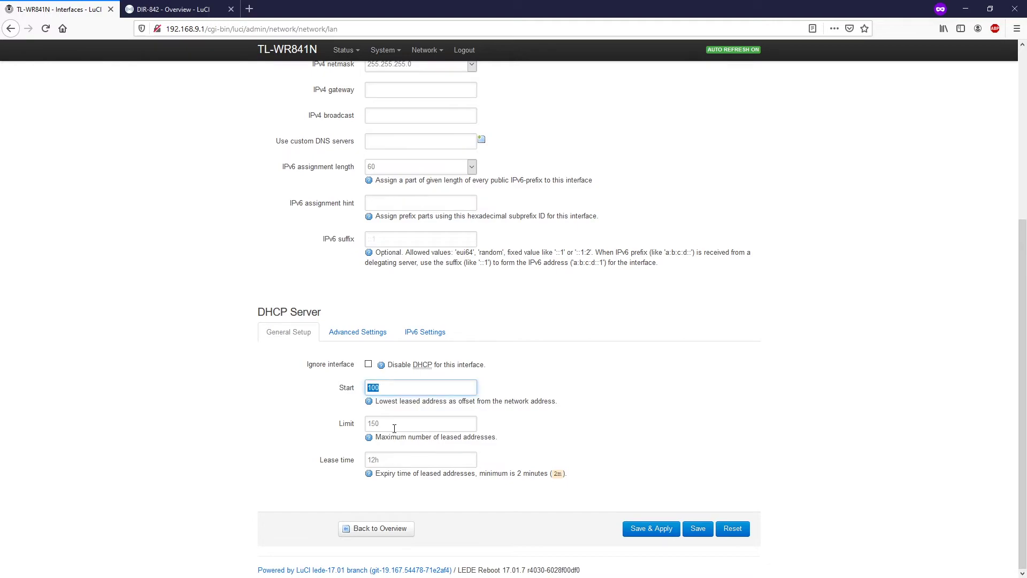
left_click(966, 9)
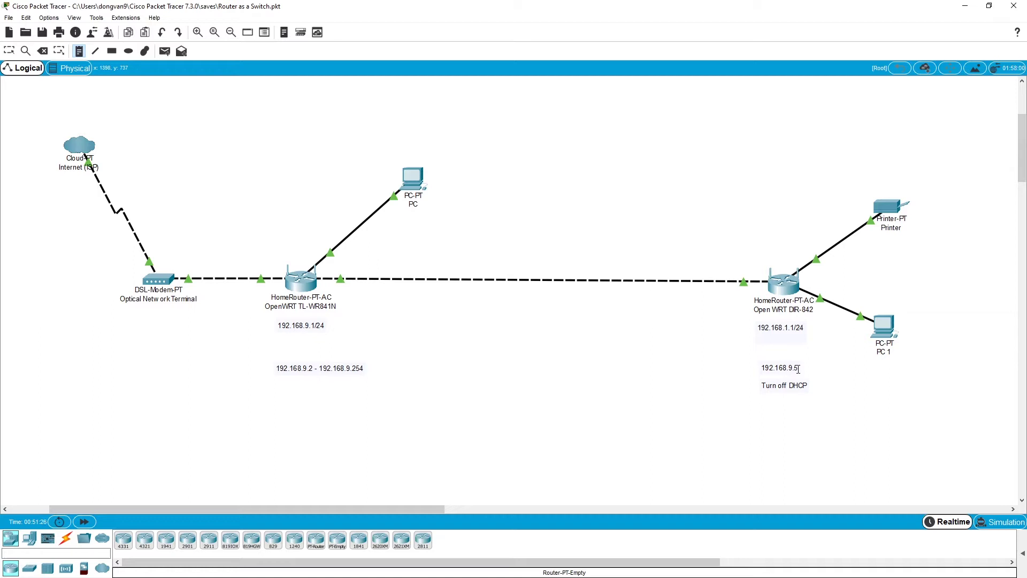
Step: Switch to Firefox showing the DIR-842's LuCI Interfaces page
key("alt+Tab")
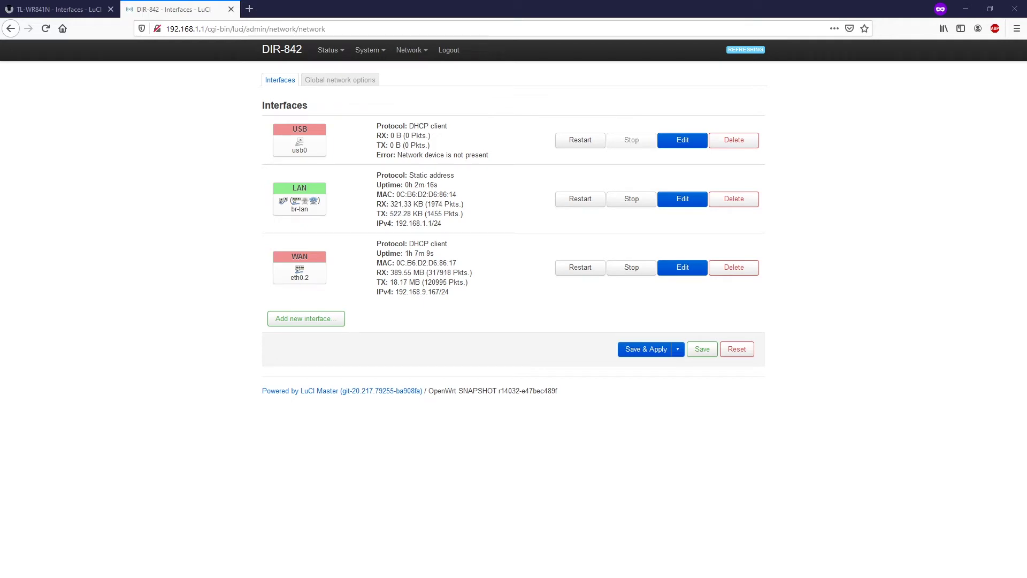
Step: Close the TL-WR841N tab and change the DIR-842 LAN IPv4 address to 192.168.9.5
left_click(111, 9)
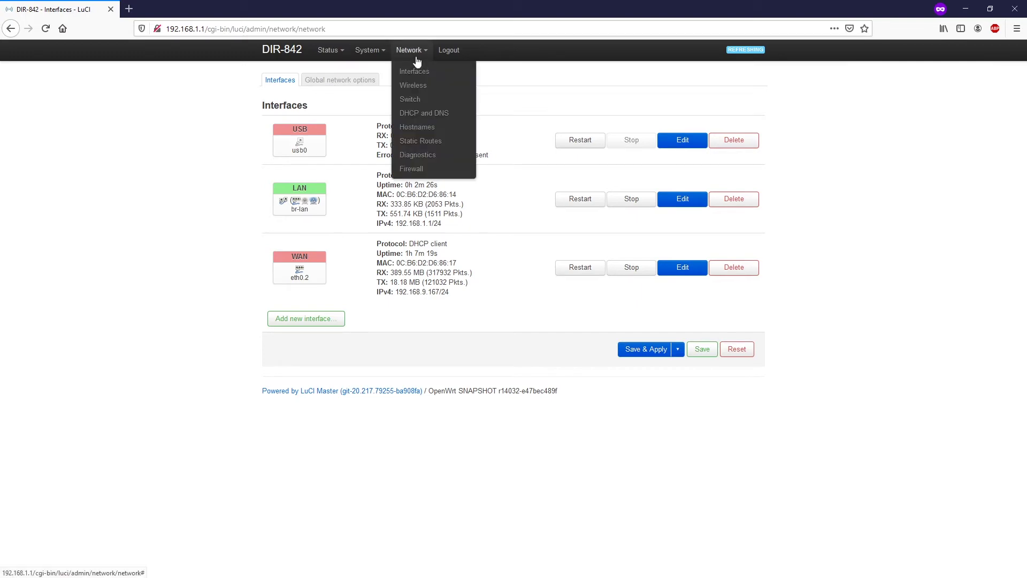
left_click(690, 204)
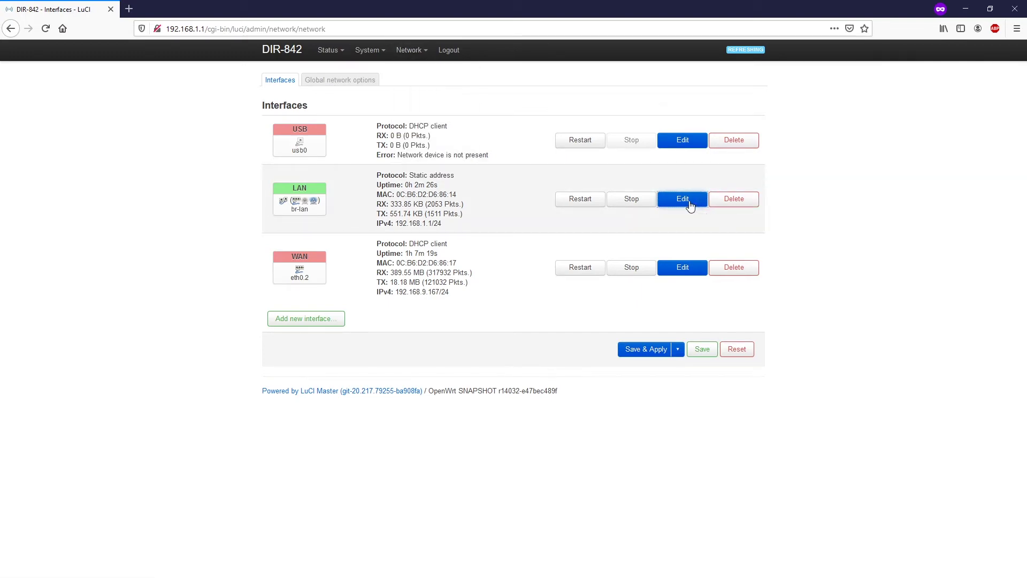
left_click(438, 243)
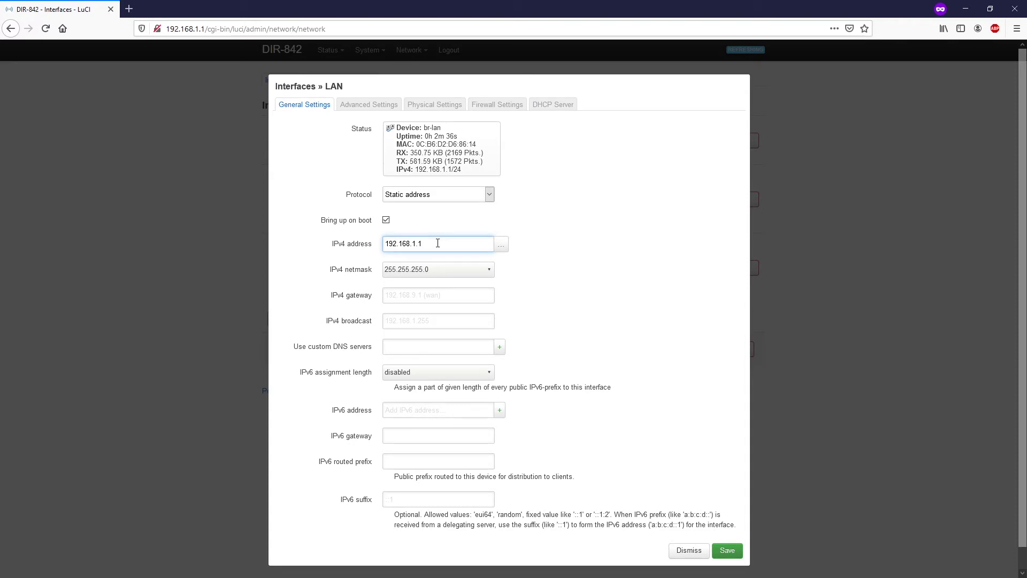
key("BackSpace")
type("9")
key("BackSpace")
type("5")
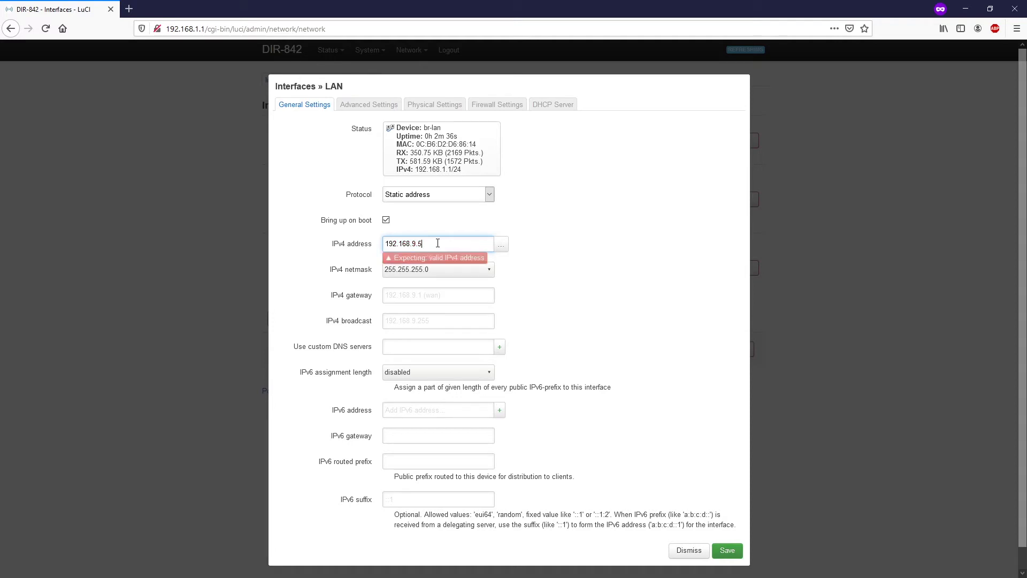
left_click(598, 296)
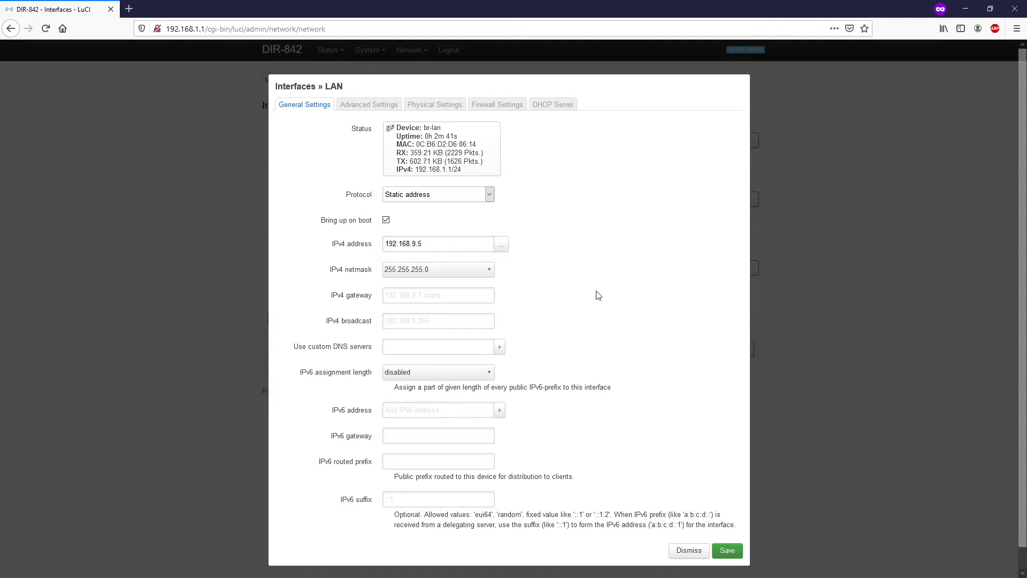
Step: Save the LAN interface settings and Save & Apply the configuration
left_click(552, 109)
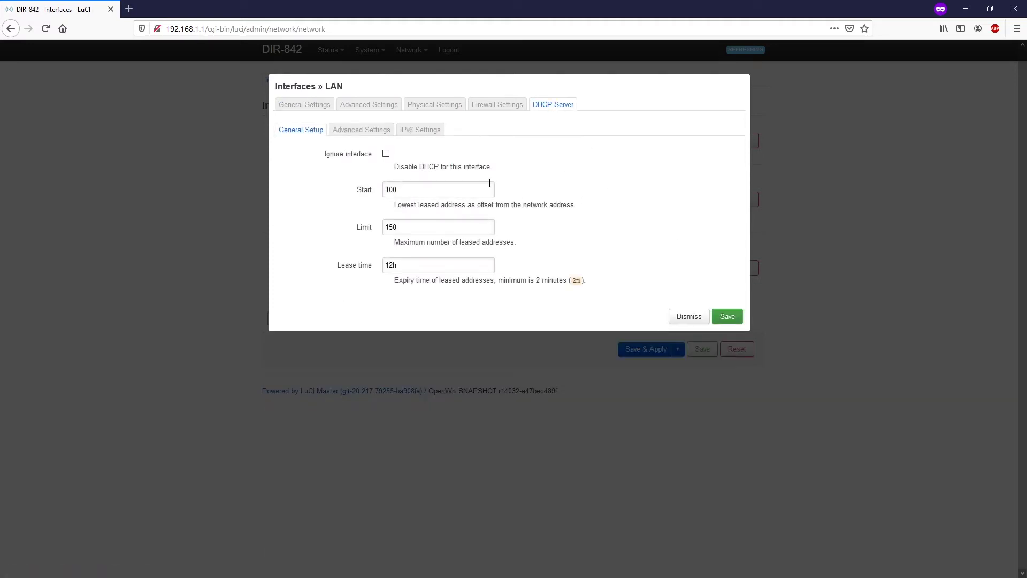
left_click(725, 315)
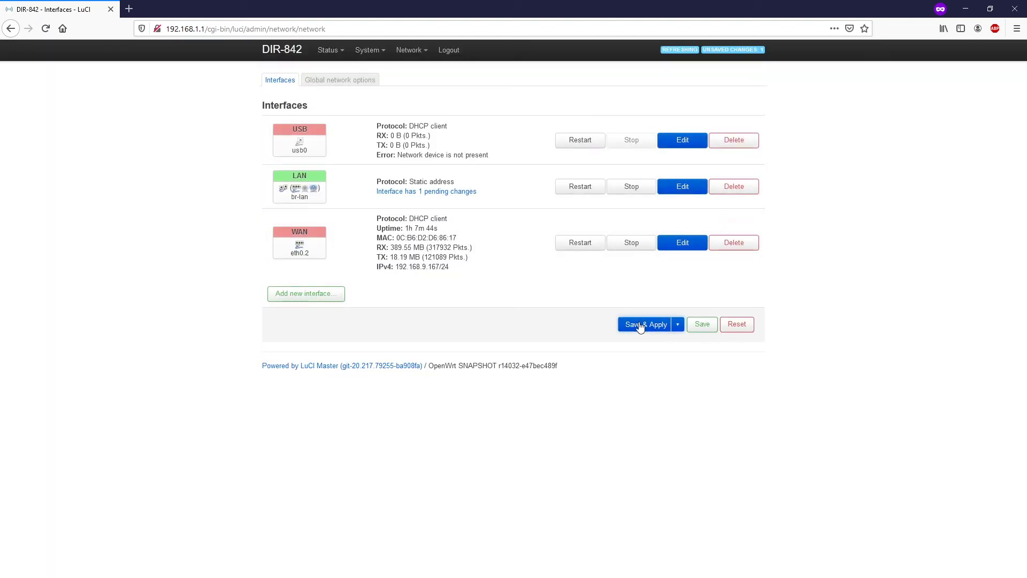
left_click(641, 326)
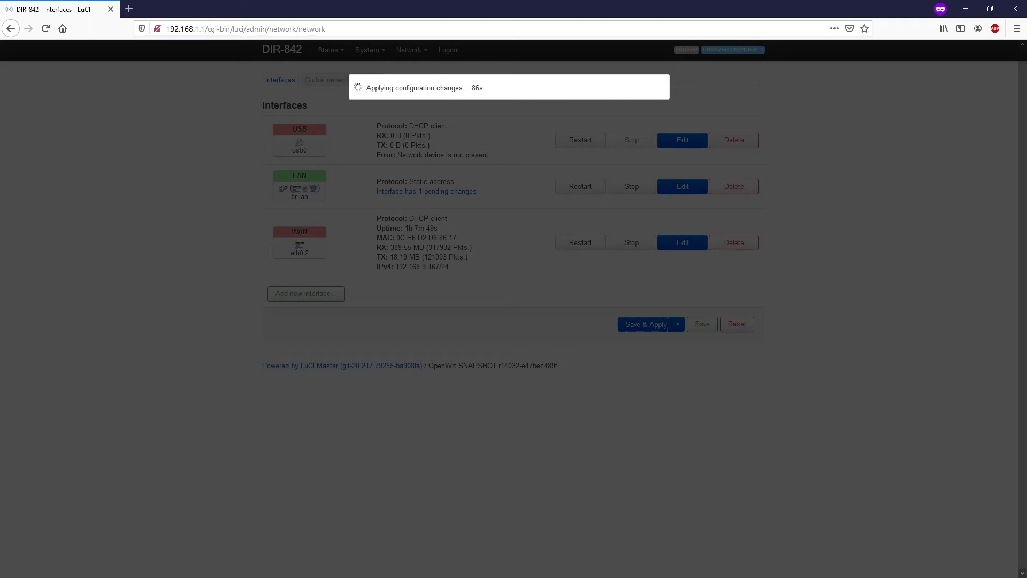
Step: Disable and re-enable the PCIE network adapter so it renews its address
key("alt+Tab")
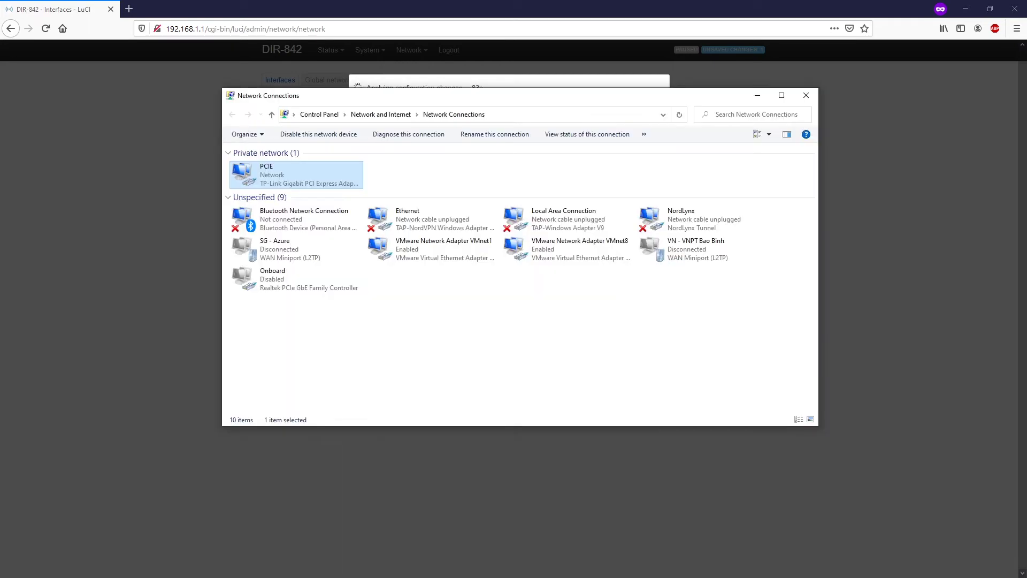
right_click(316, 174)
left_click(354, 279)
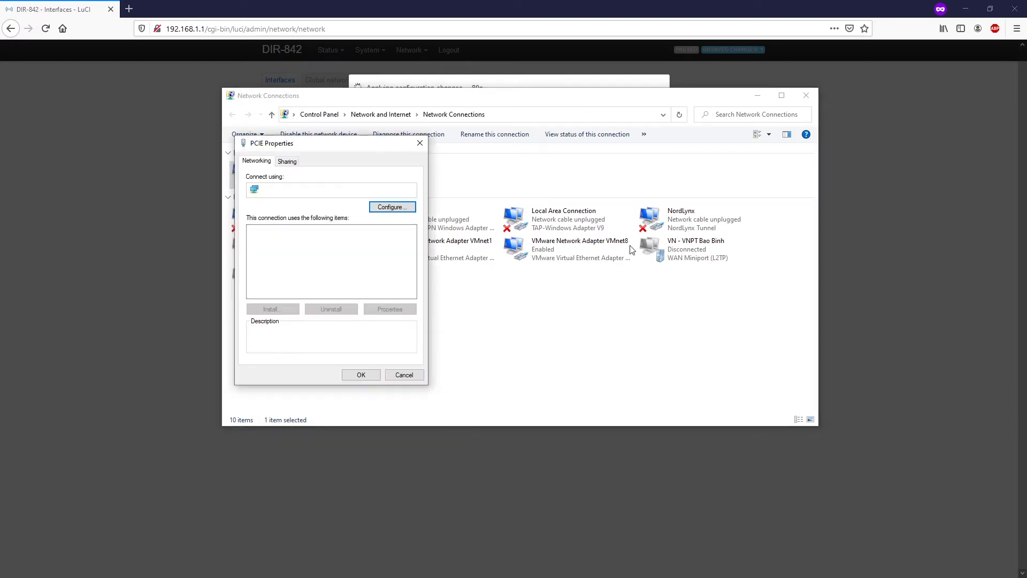
left_click(420, 141)
right_click(298, 178)
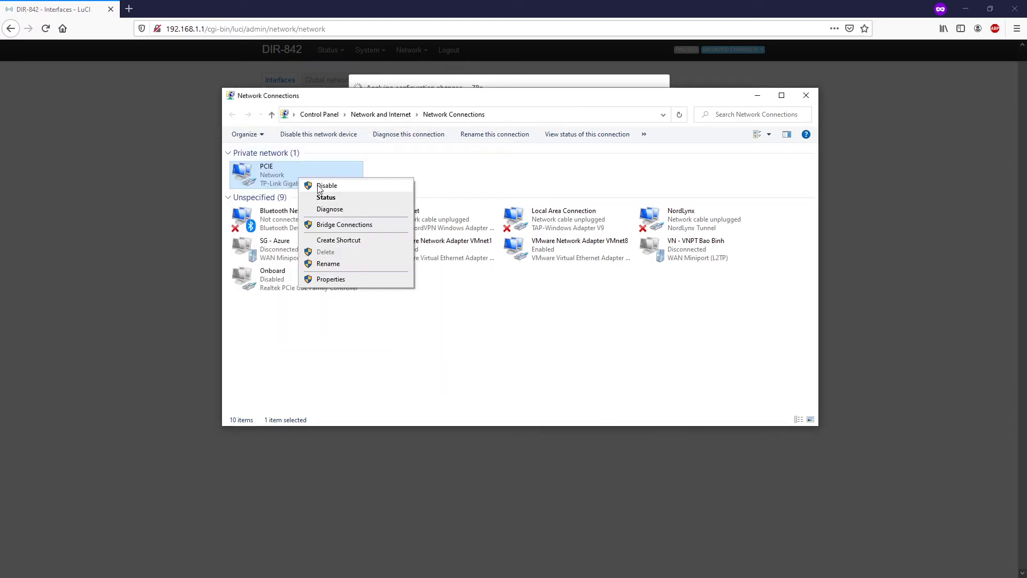
left_click(317, 184)
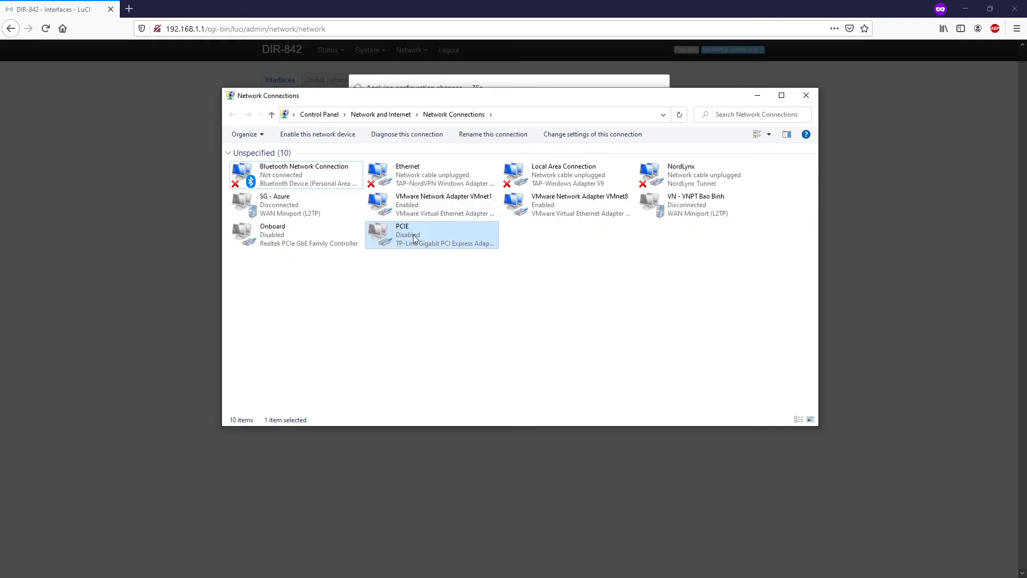
right_click(413, 234)
left_click(436, 241)
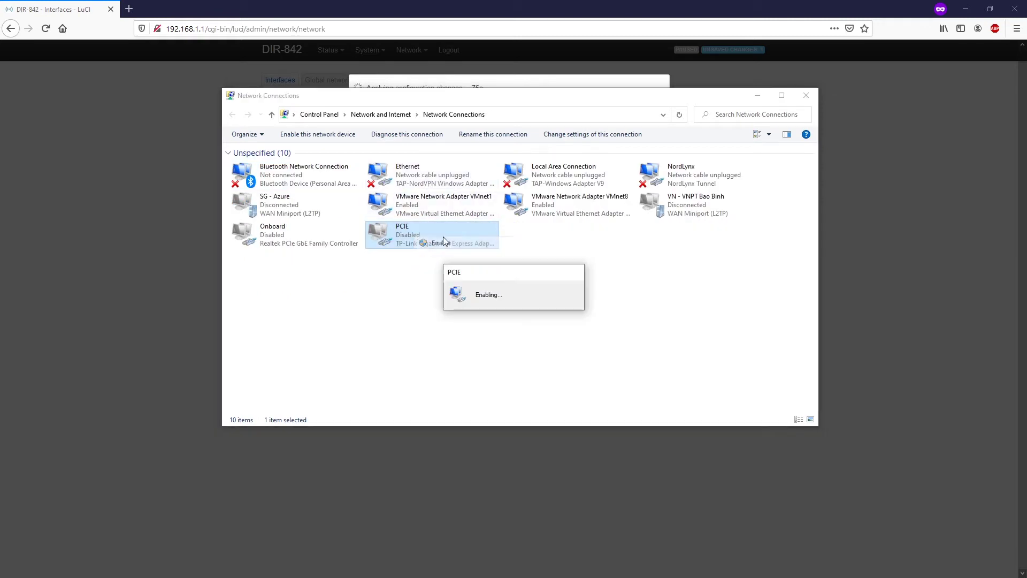
left_click(757, 97)
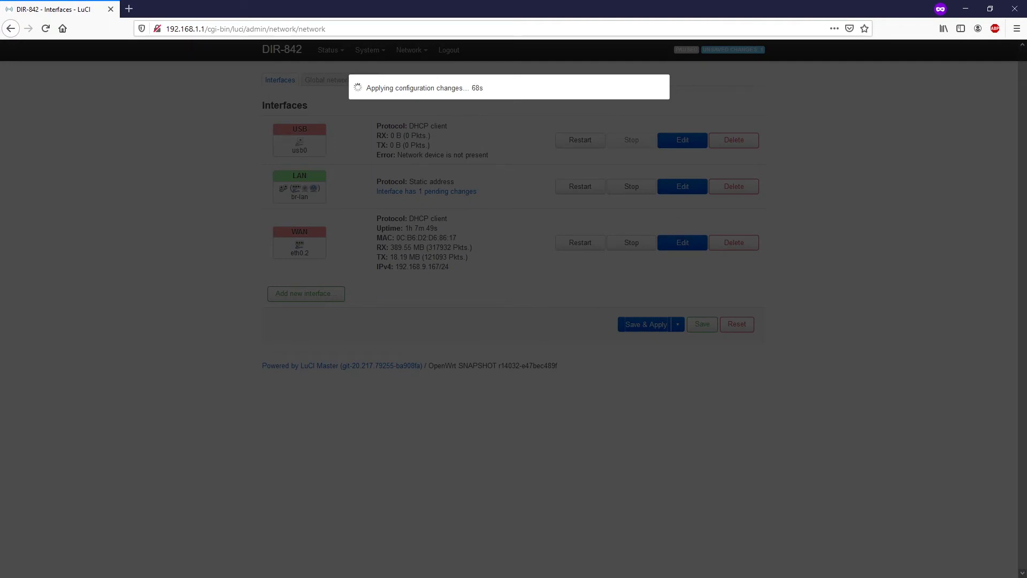
key("alt+Tab")
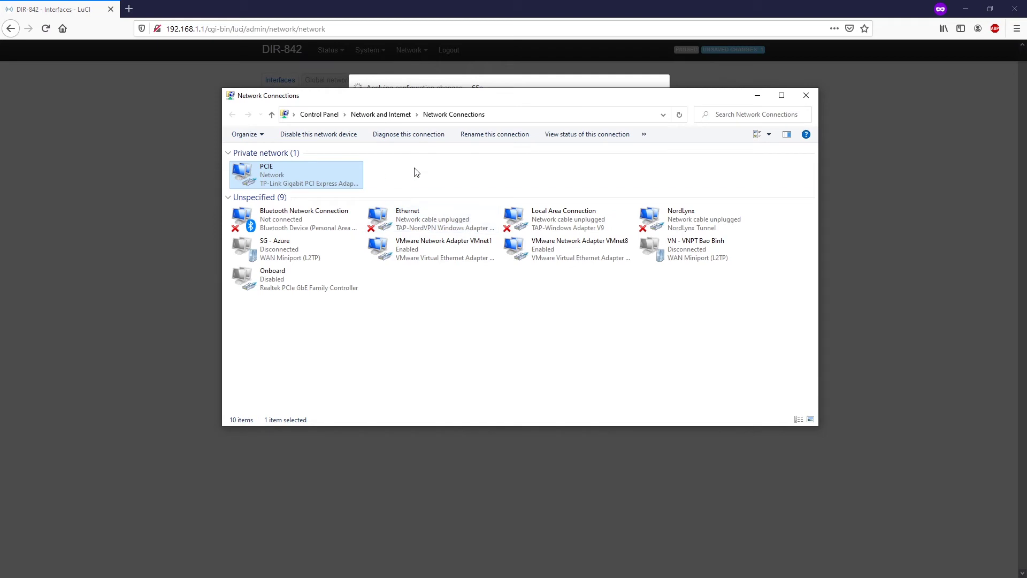
Step: Confirm the PCIE adapter got IPv4 192.168.9.111 with gateway 192.168.9.5, then close its dialogs
double_click(328, 171)
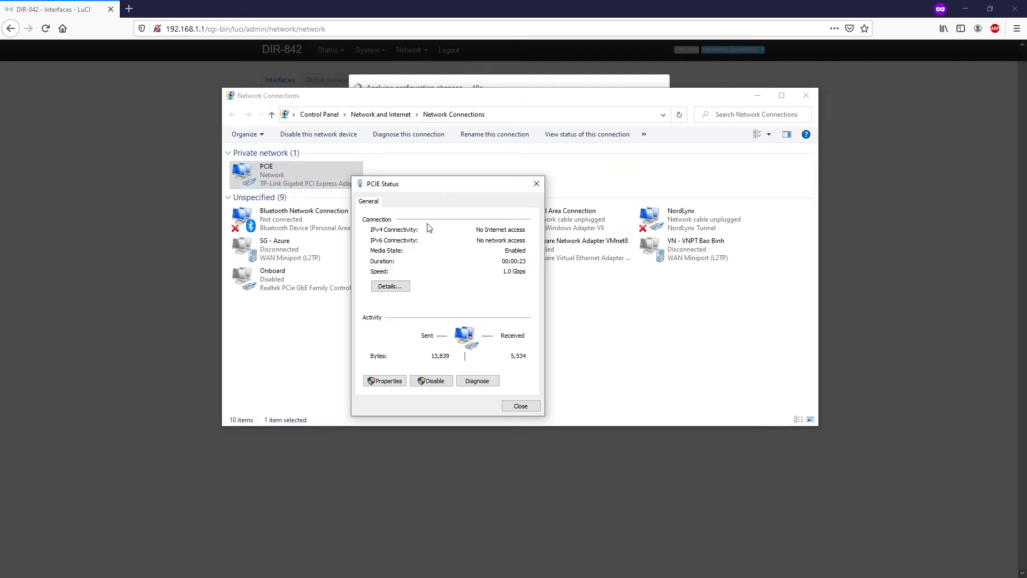
left_click(395, 290)
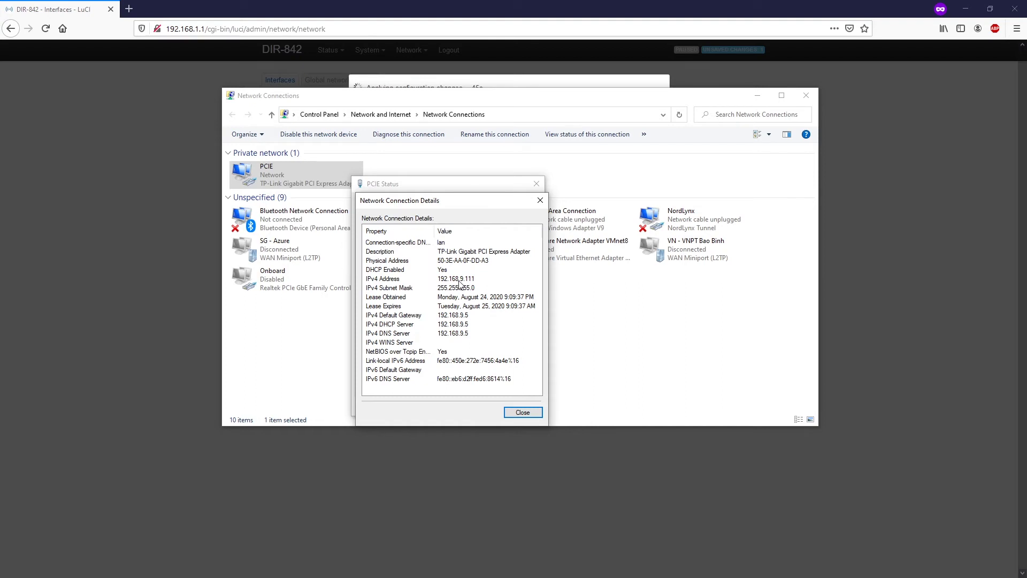
left_click(461, 280)
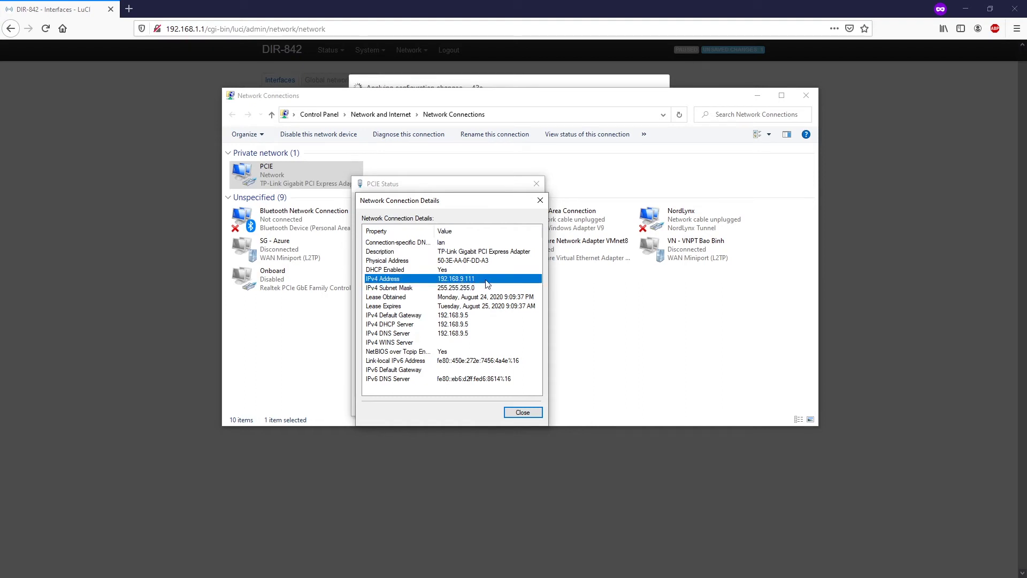
left_click(541, 201)
left_click(540, 185)
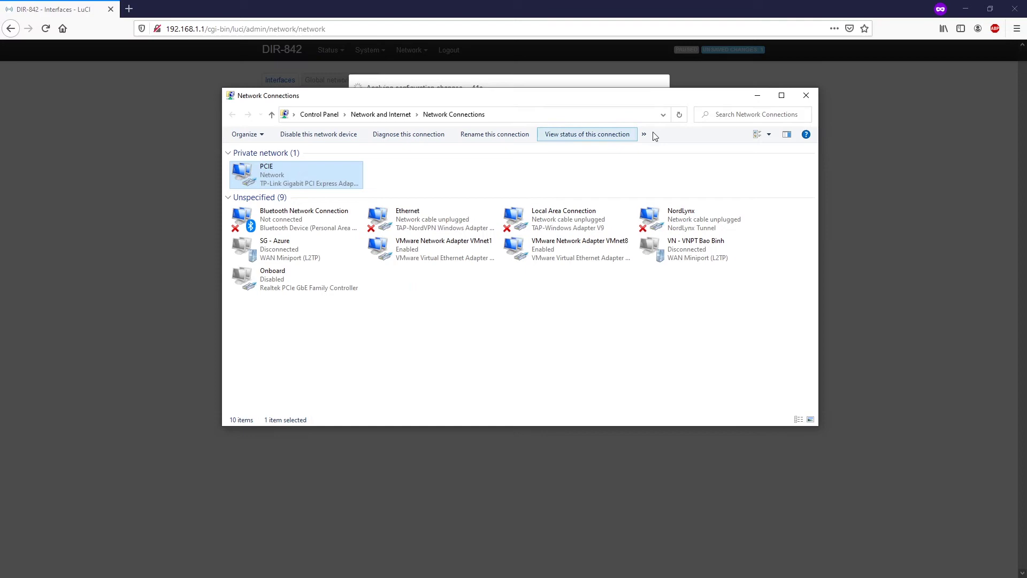
left_click(143, 240)
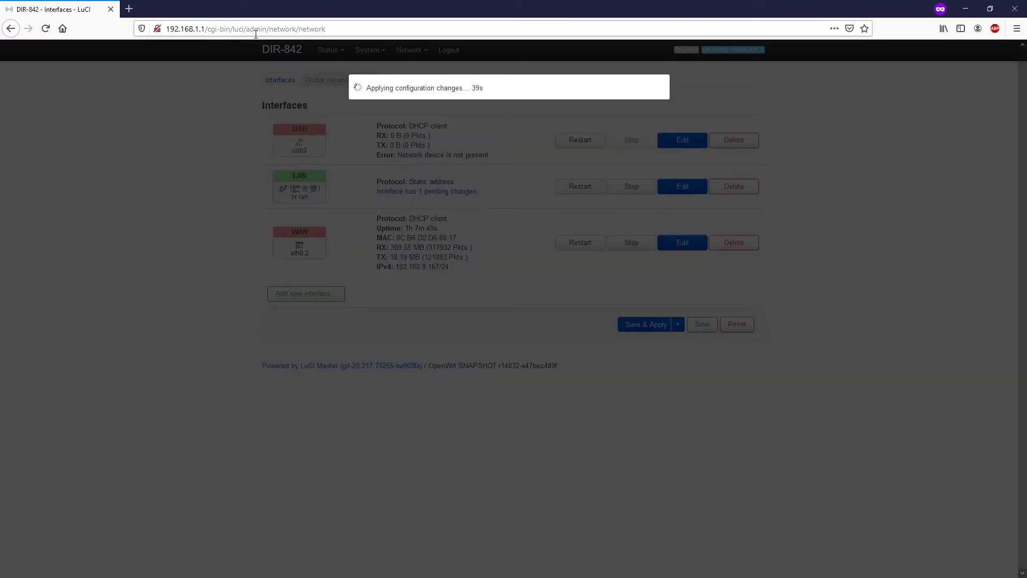
Step: Log in to LuCI at 192.168.9.5 in a new private tab using the router password
left_click(129, 8)
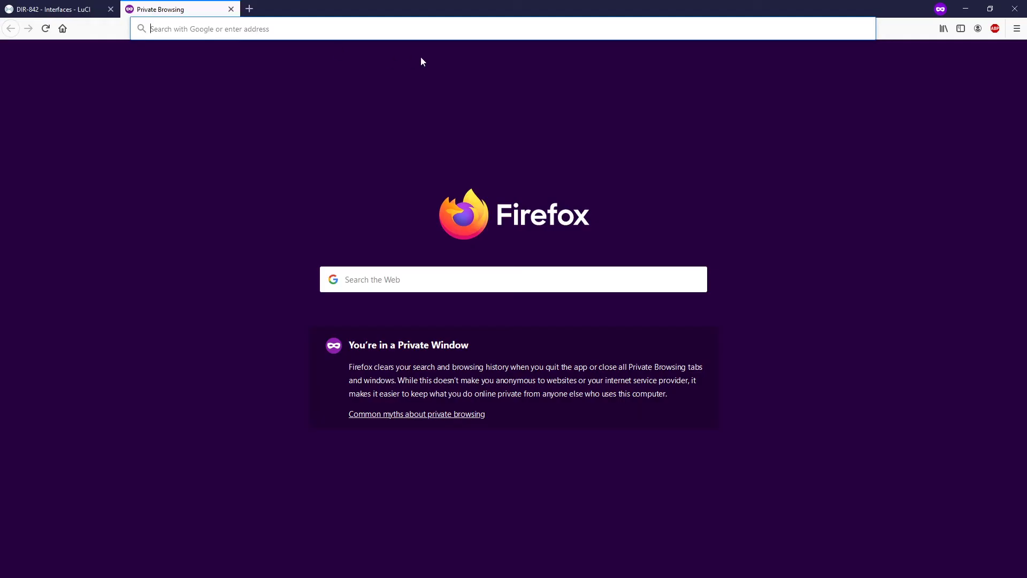
type("192")
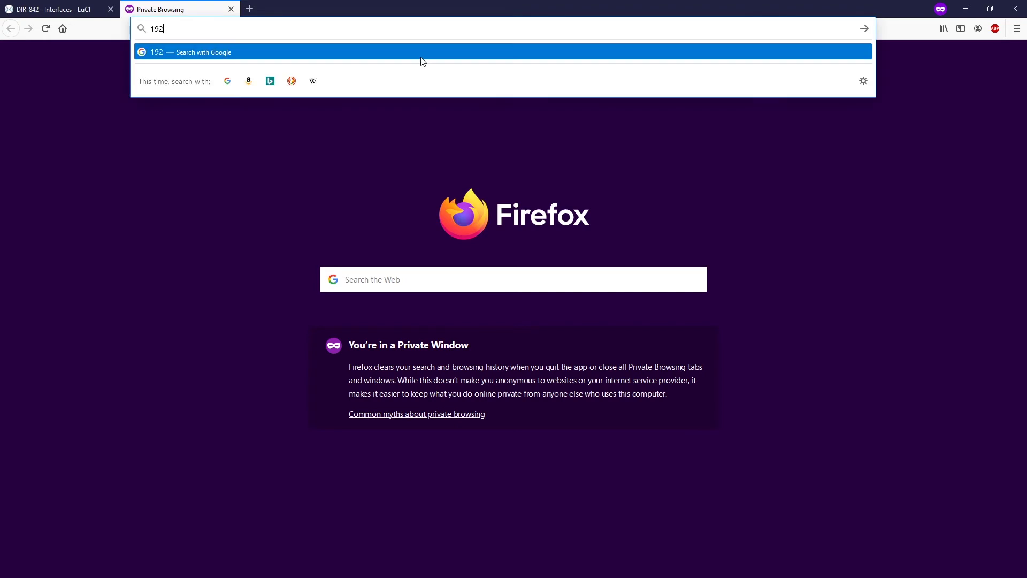
type(".168.9.")
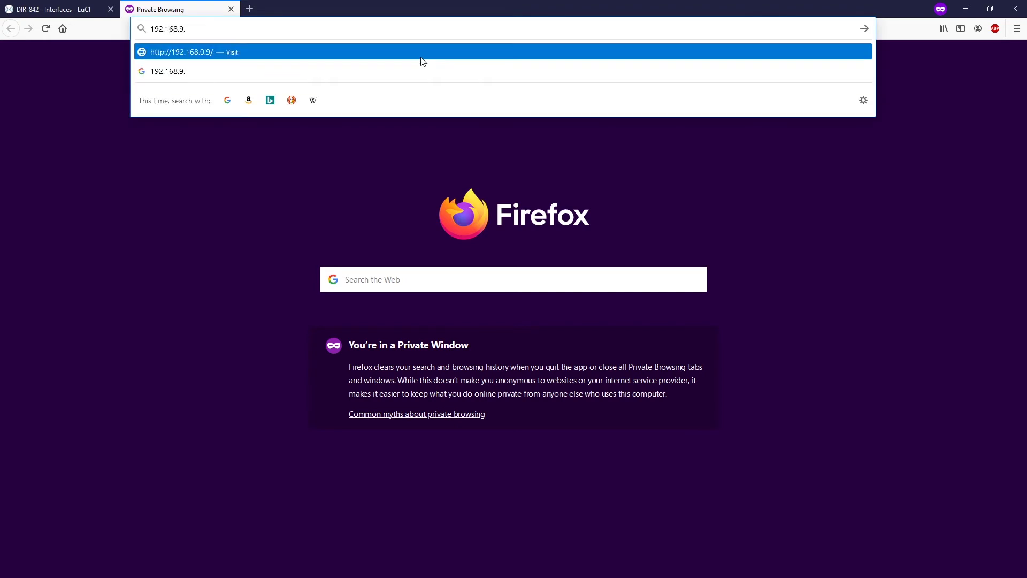
type("5")
key("Return")
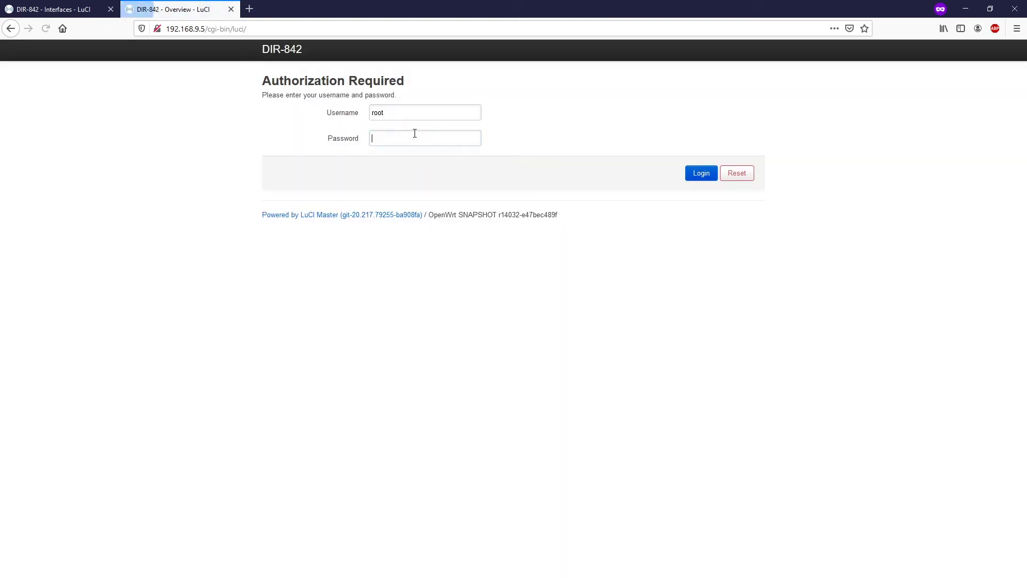
type("•••••••••")
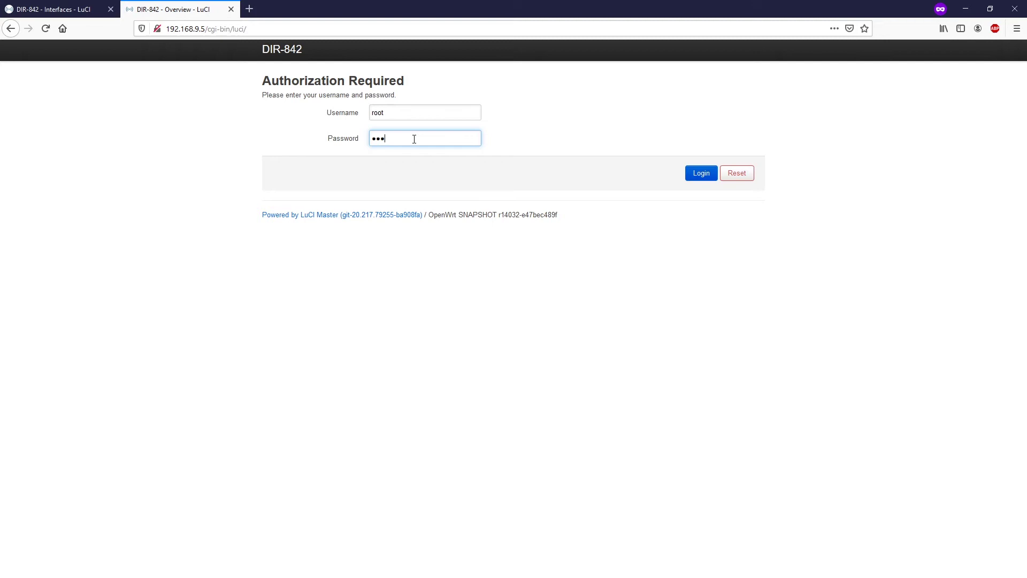
key("Return")
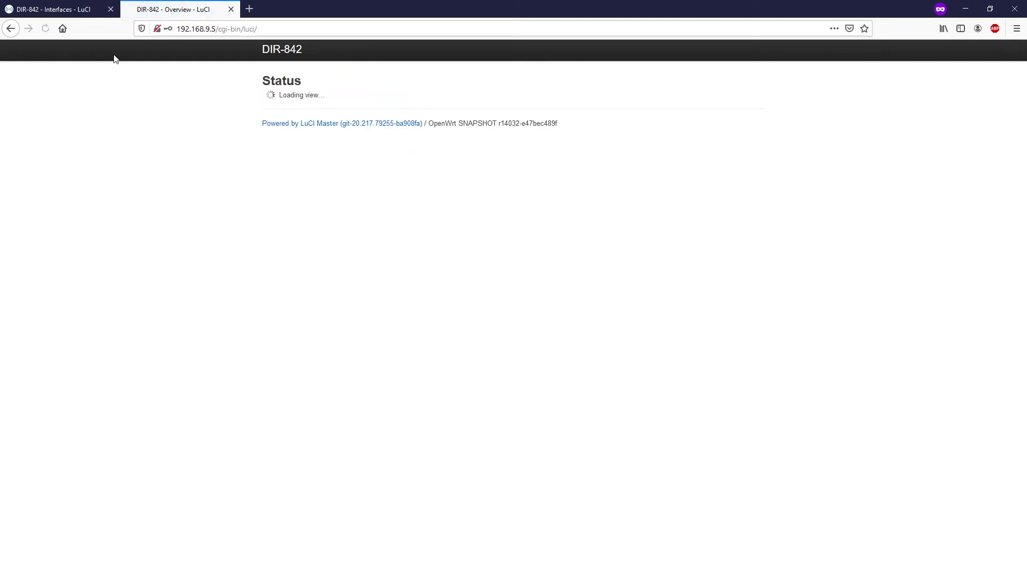
Step: Close the old 192.168.1.1 tab and go to Network > Interfaces, showing LAN at 192.168.9.5/24
left_click(111, 10)
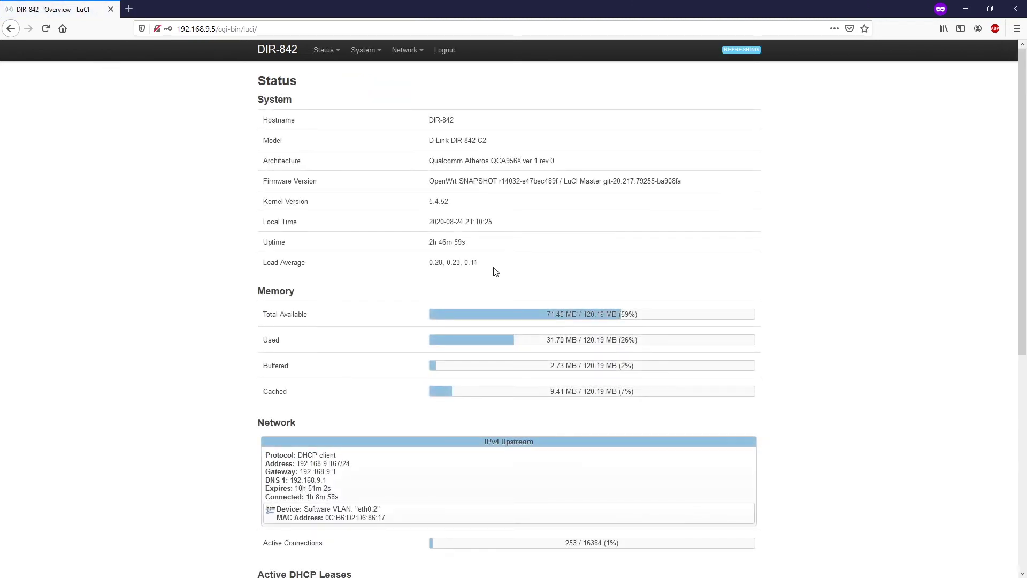
scroll(493, 271, "down", 3)
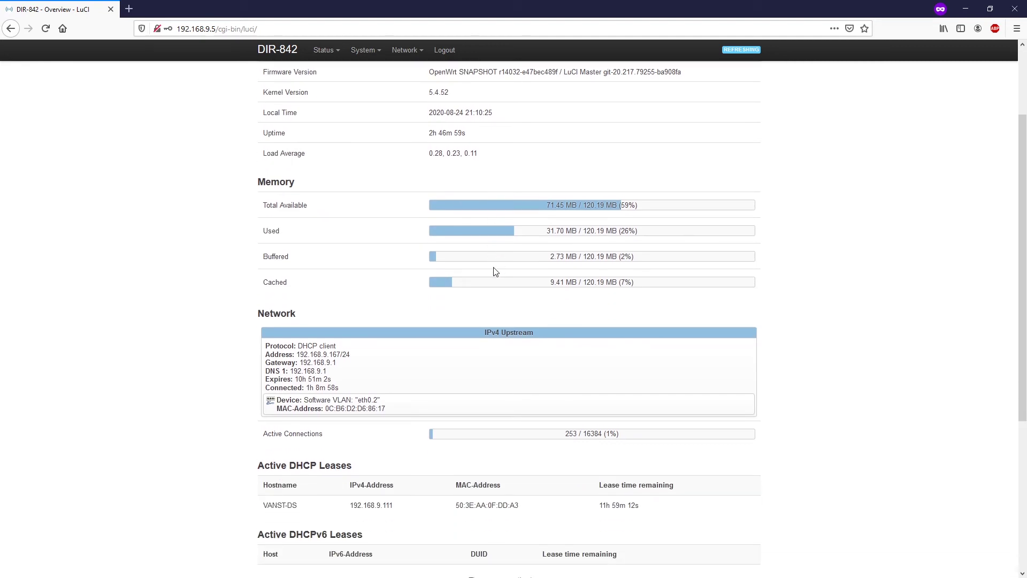
scroll(452, 95, "up", 2)
mouse_move(405, 49)
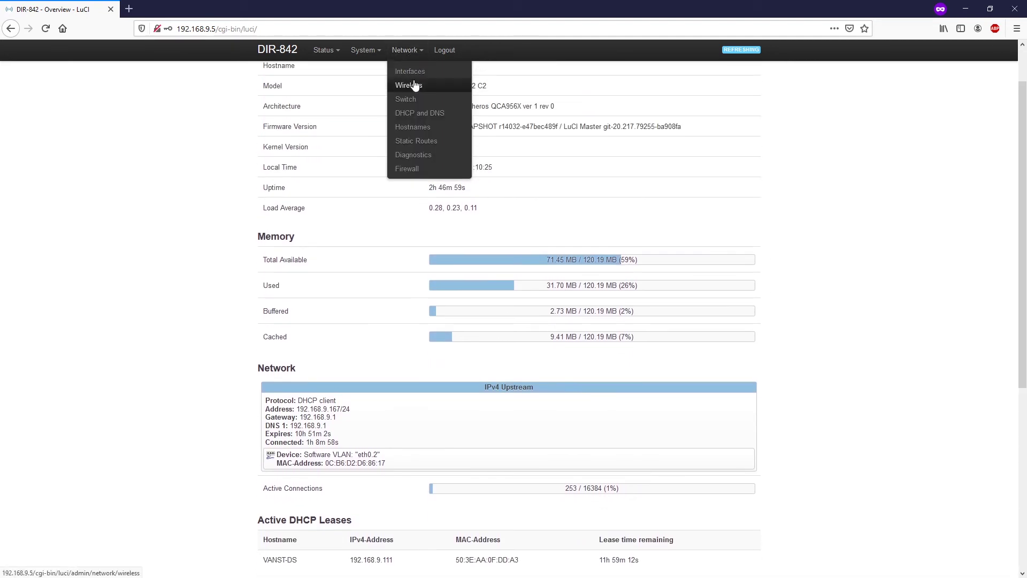
left_click(411, 71)
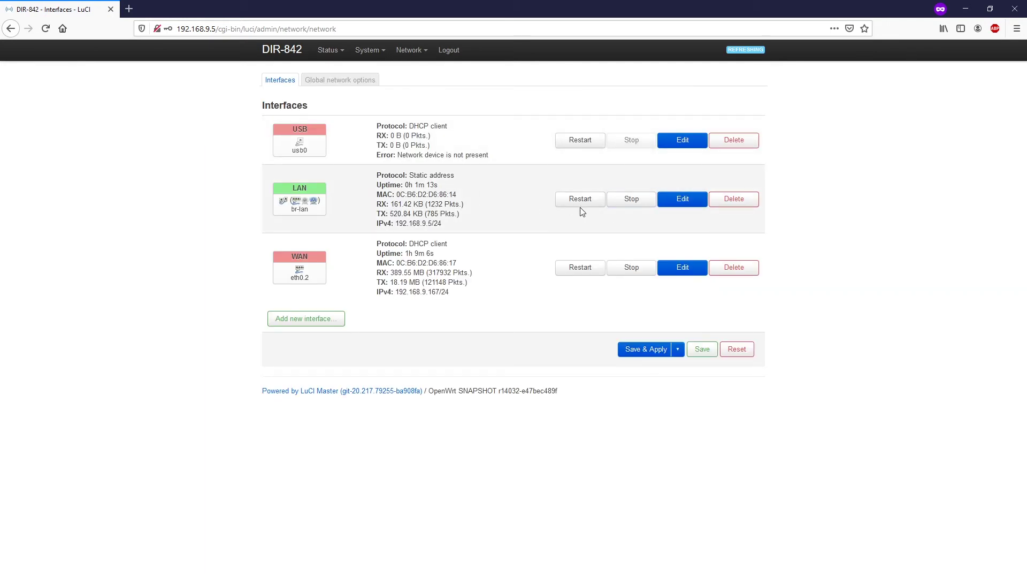
Step: Tick Ignore interface in the LAN interface's DHCP Server settings to turn off DHCP
left_click(680, 203)
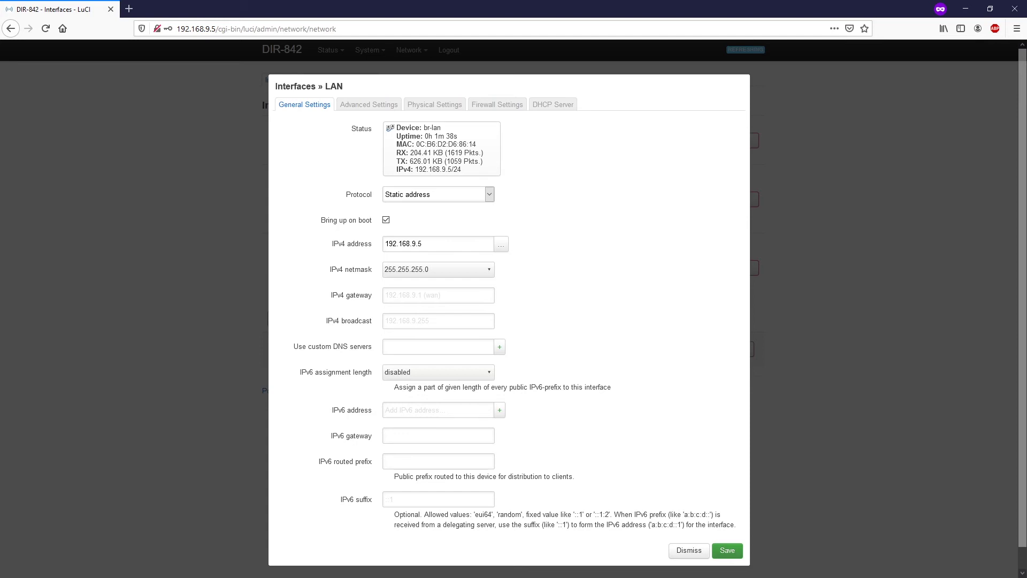
key("alt+Tab")
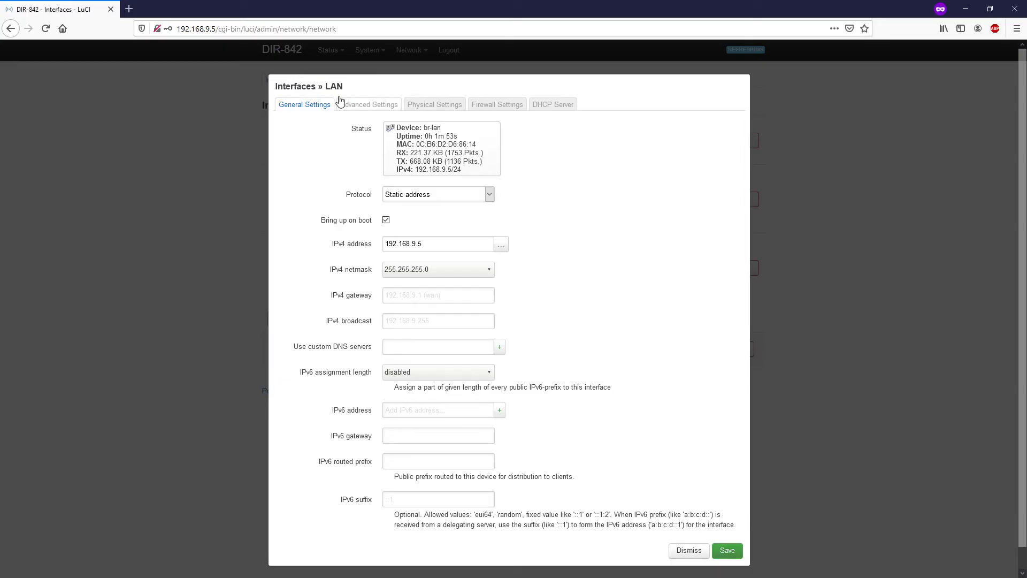
left_click(551, 108)
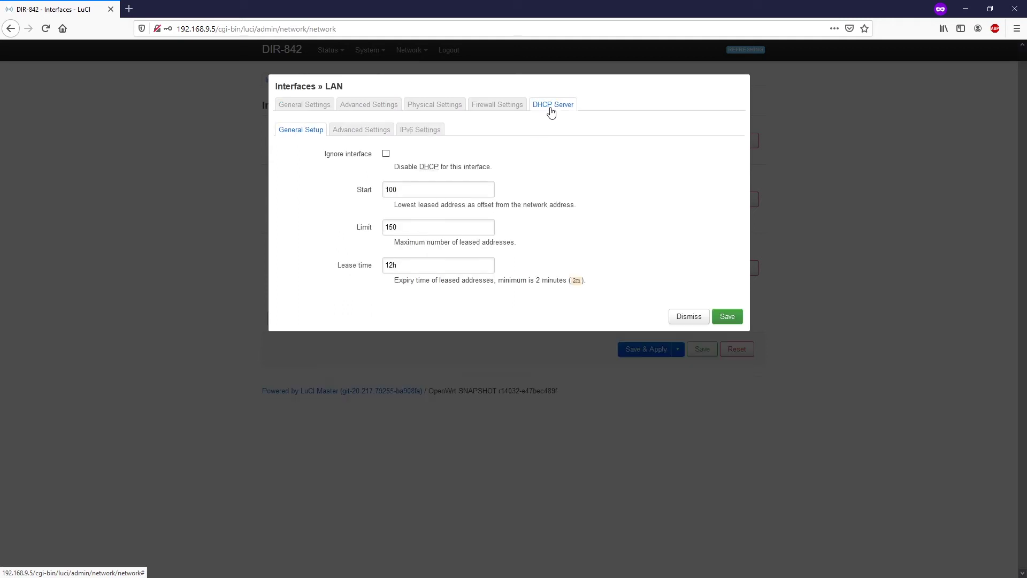
left_click(386, 154)
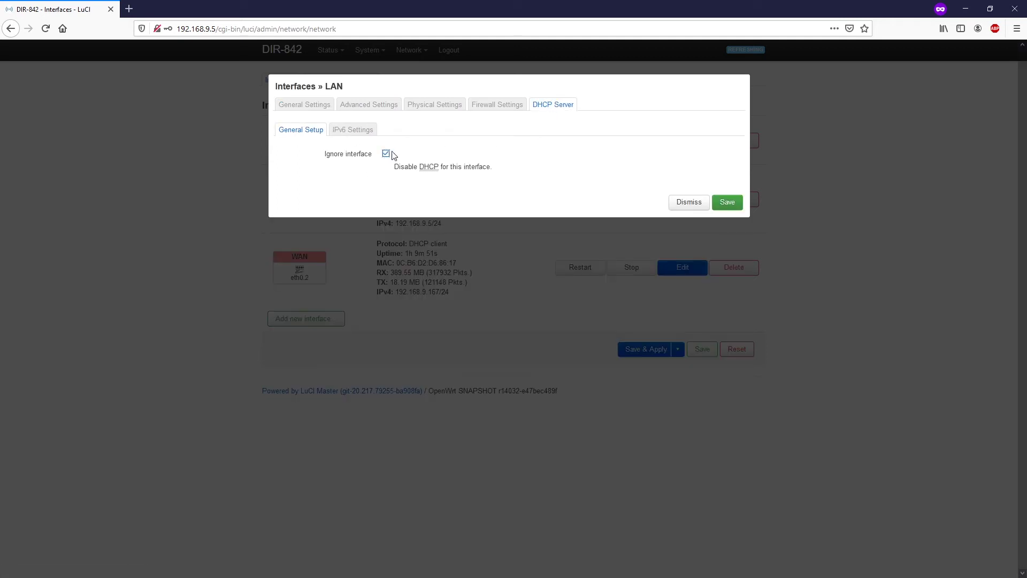
Step: Save the LAN edit, then Save & Apply the pending DHCP-off change
left_click(728, 204)
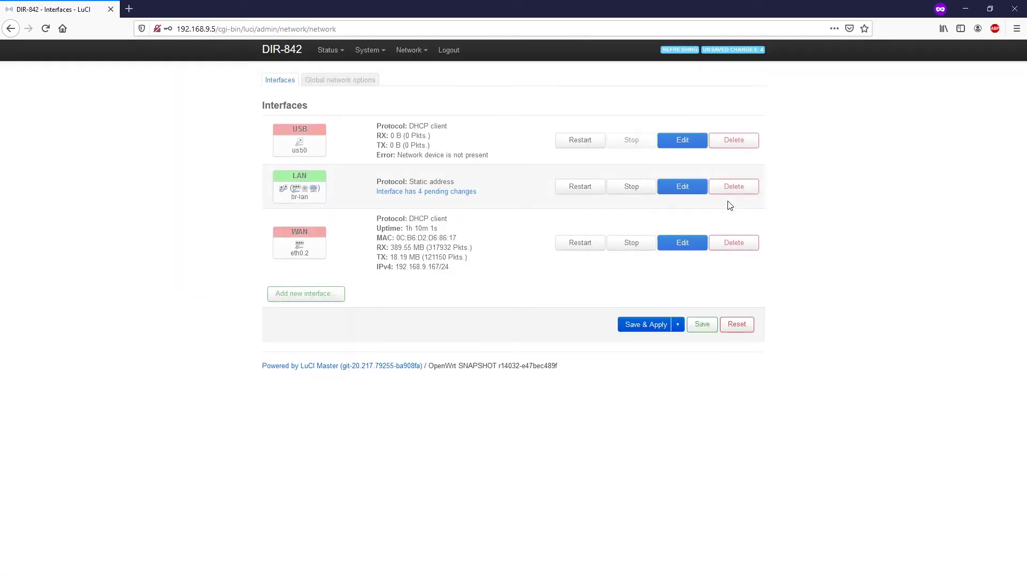
left_click(638, 327)
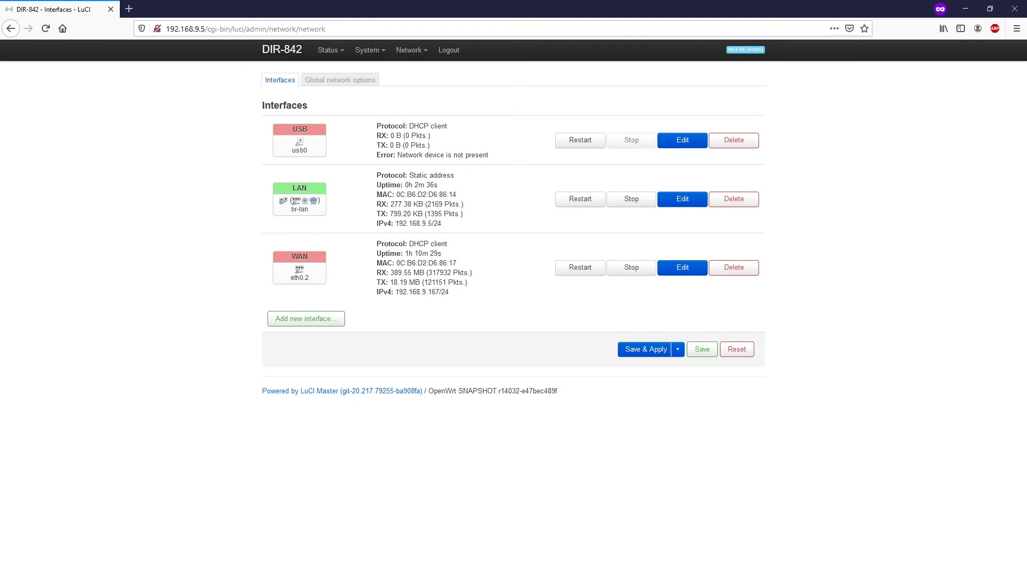
Step: Bring up the Packet Tracer diagram showing the DIR-842 planned at 192.168.9.5 with DHCP off
key("alt+Tab")
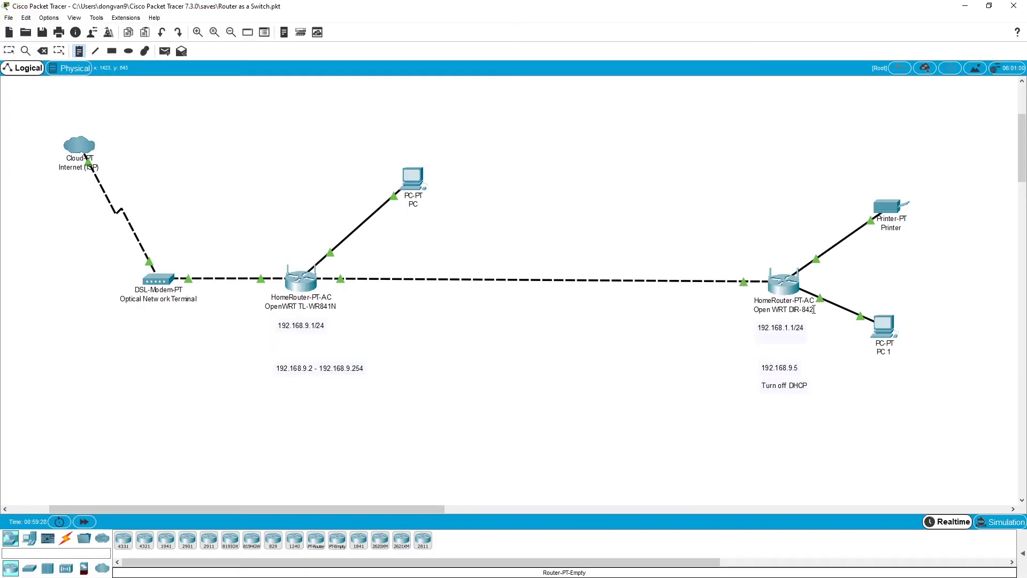
mouse_move(812, 309)
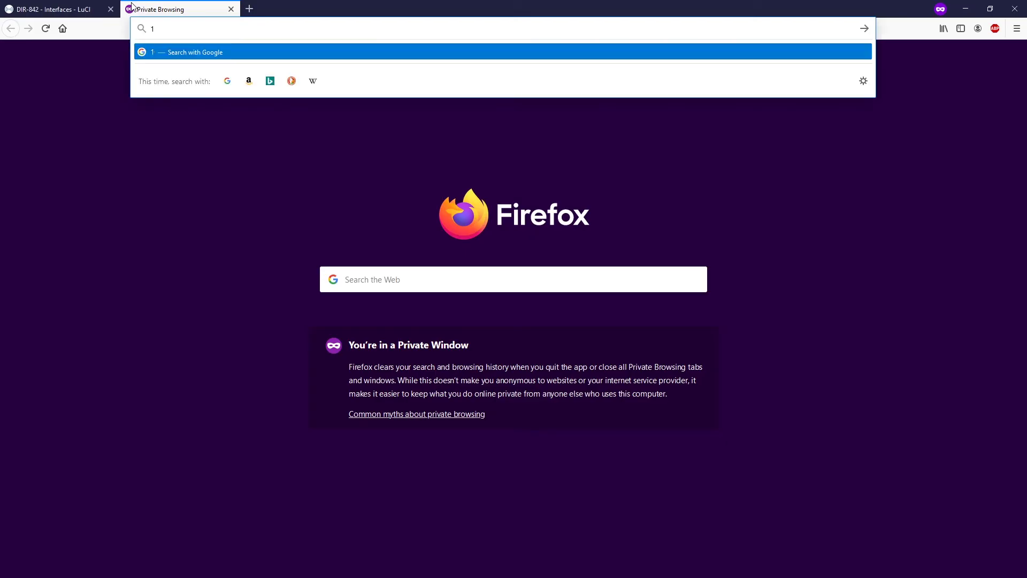
Step: Log into the TL-WR841N at 192.168.9.1, review its DHCP leases, and return to the DIR-842 tab
type("92.168.9.1")
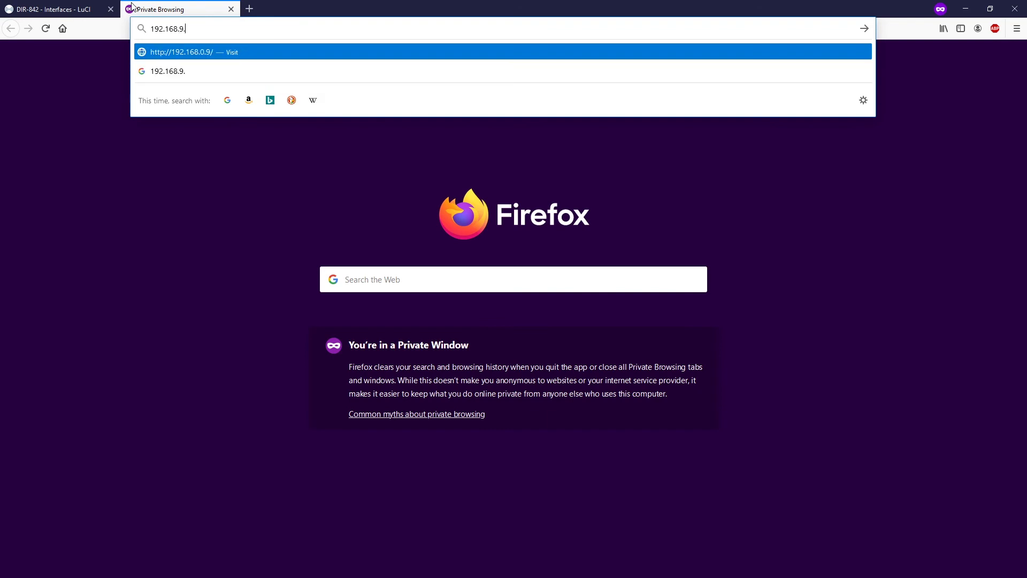
key("Return")
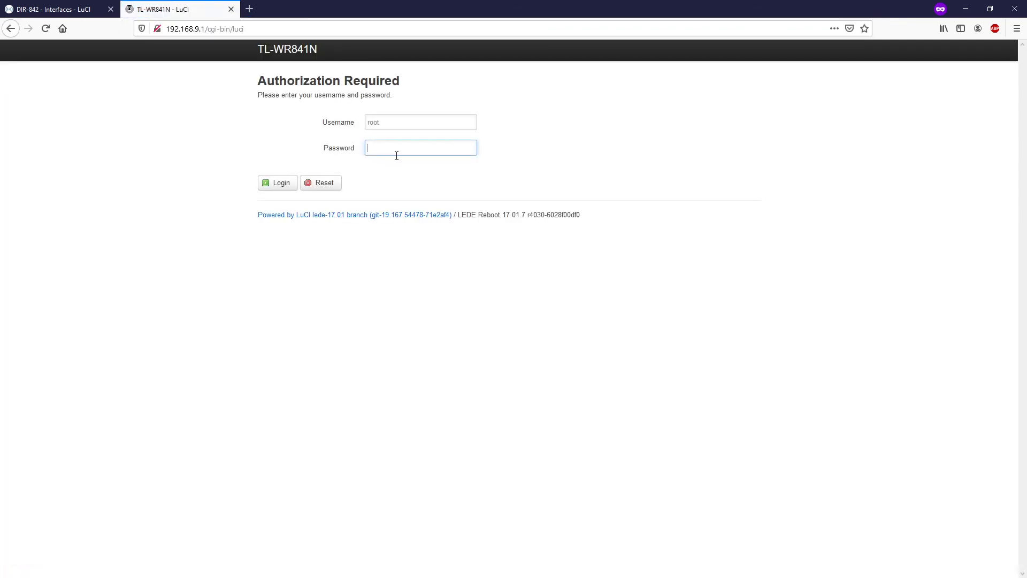
type("********")
key("Return")
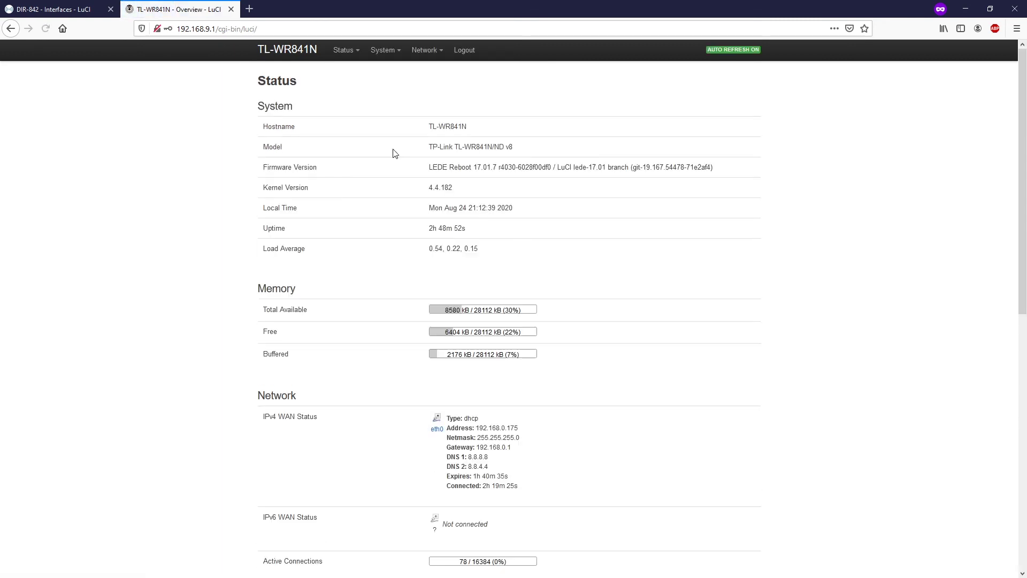
scroll(508, 253, "down", 3)
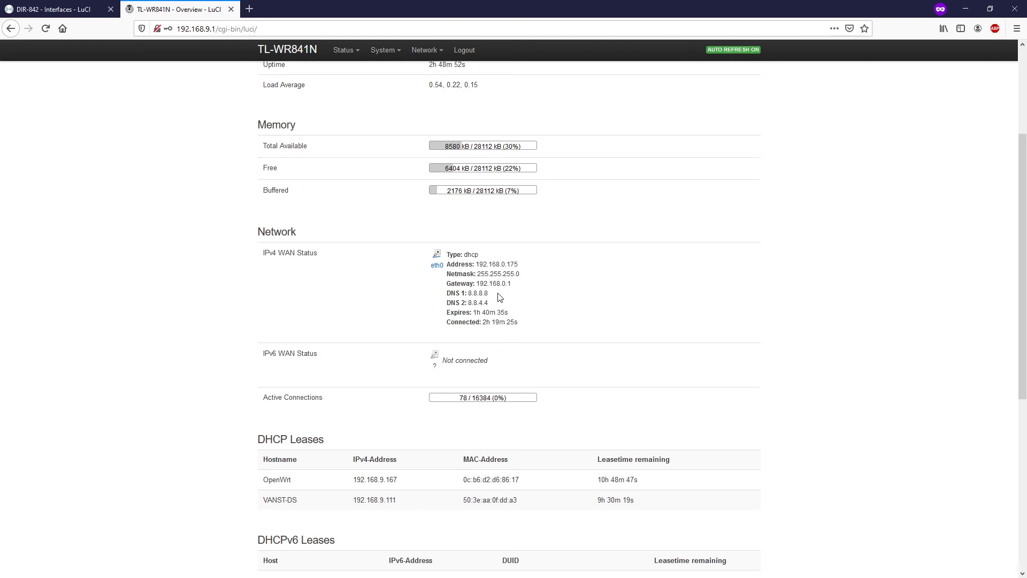
left_click(81, 9)
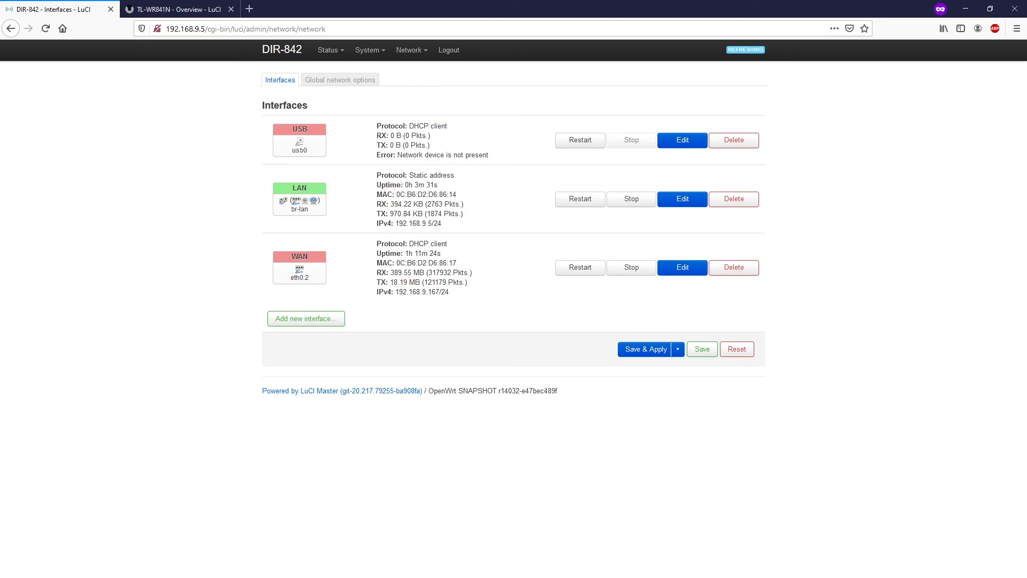
Step: Disable and re-enable the PCIE adapter so it reconnects, then open its status
key("alt+Tab")
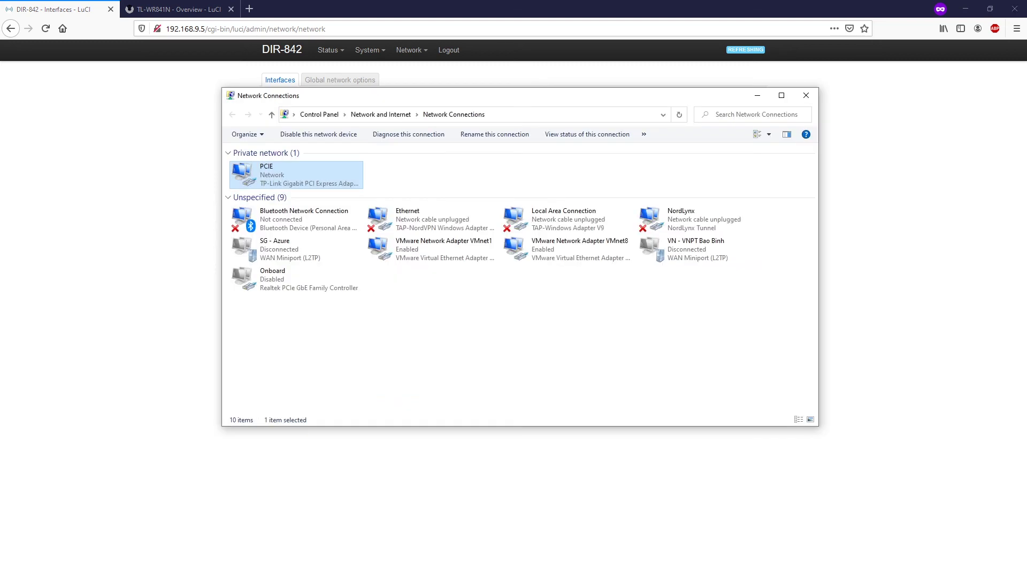
right_click(276, 180)
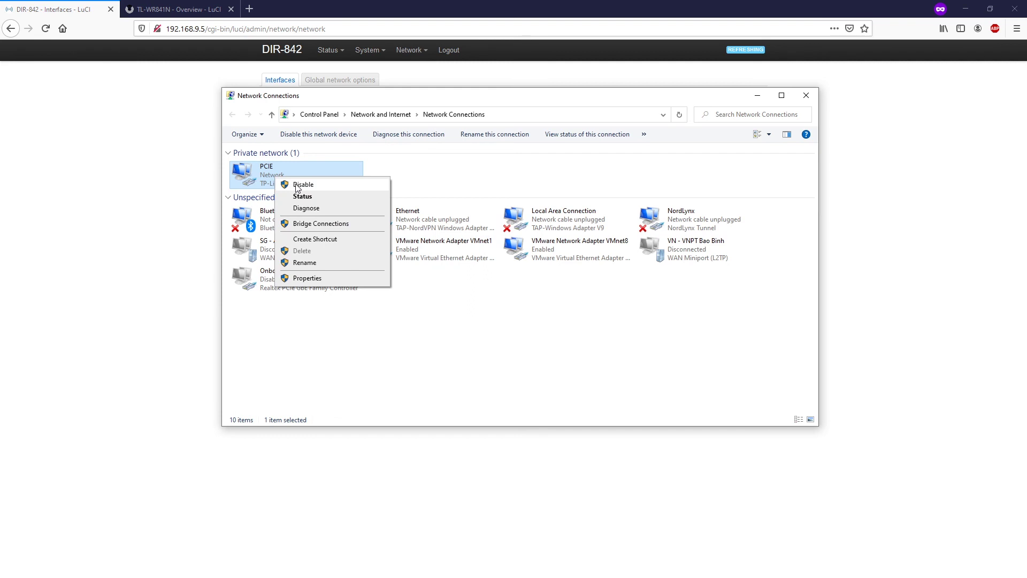
left_click(296, 184)
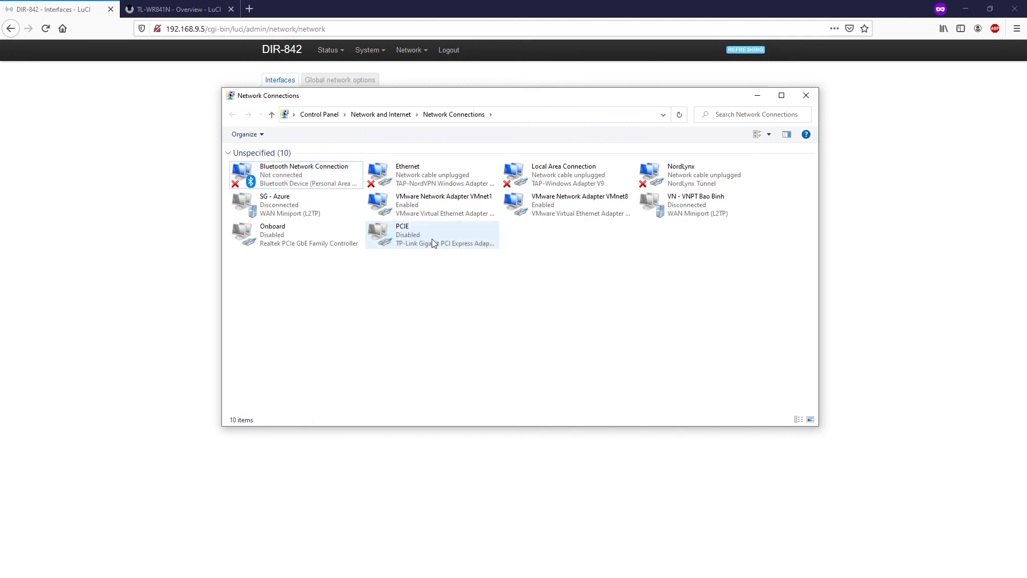
right_click(432, 240)
left_click(467, 249)
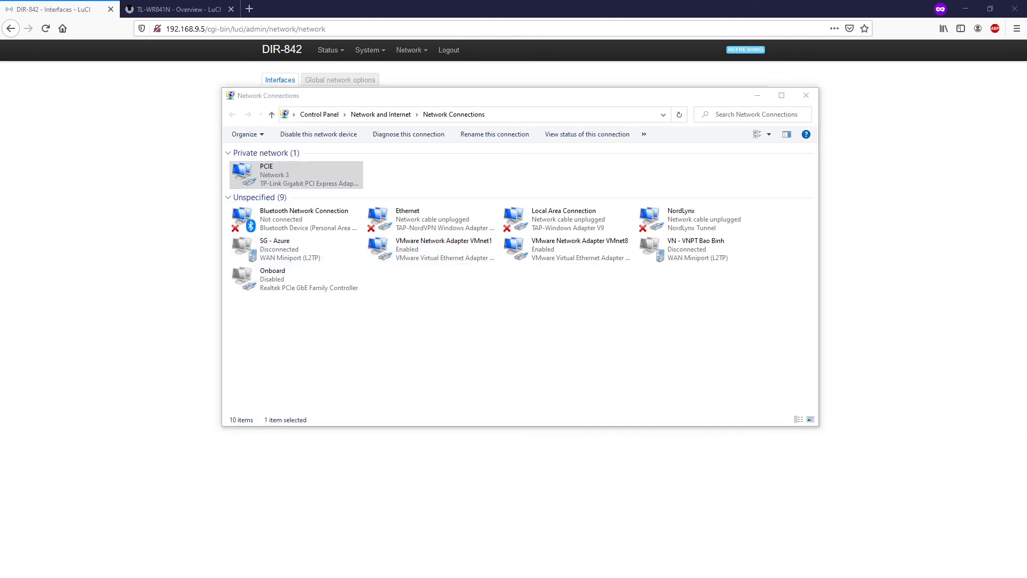
key("Return")
Step: Verify PCIE got IPv4 192.168.9.111 from DHCP server 192.168.9.1, then close both dialogs
left_click(414, 279)
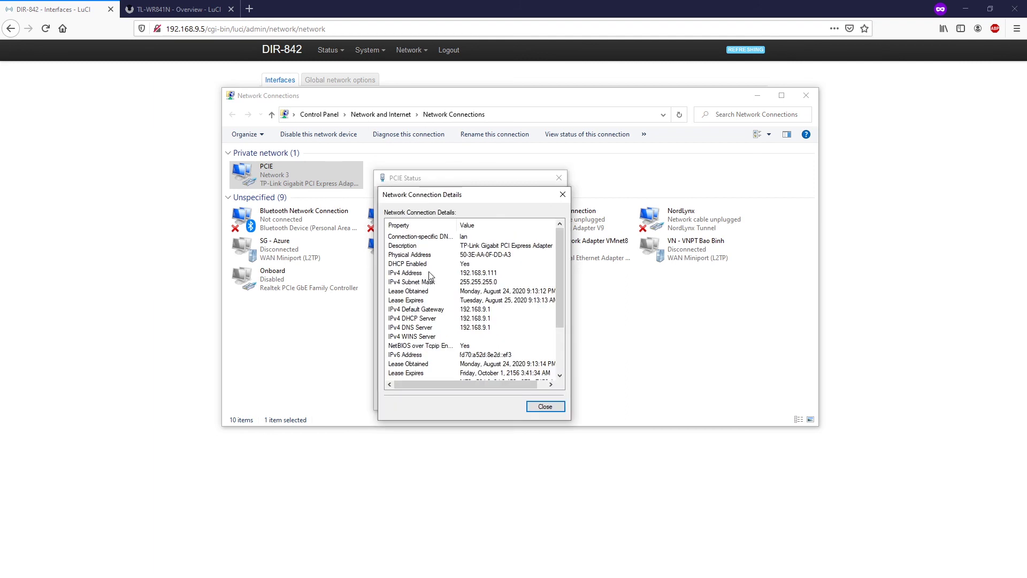
left_click(496, 275)
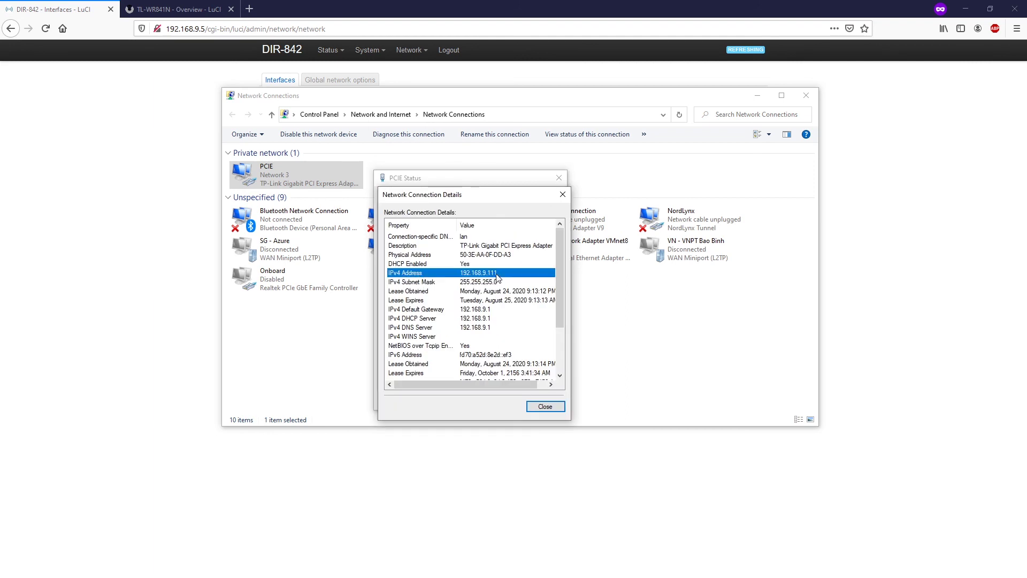
left_click(563, 195)
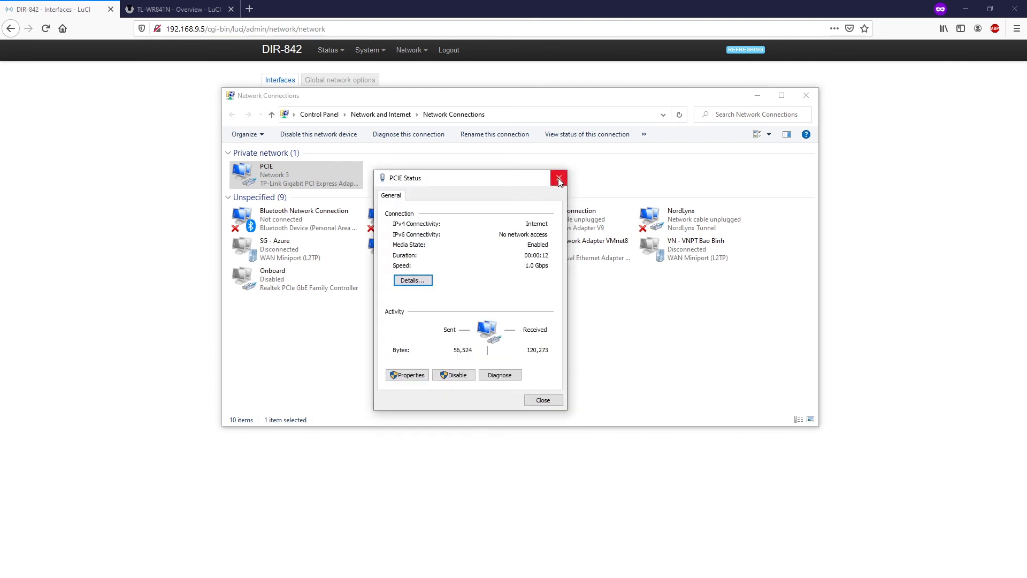
left_click(431, 278)
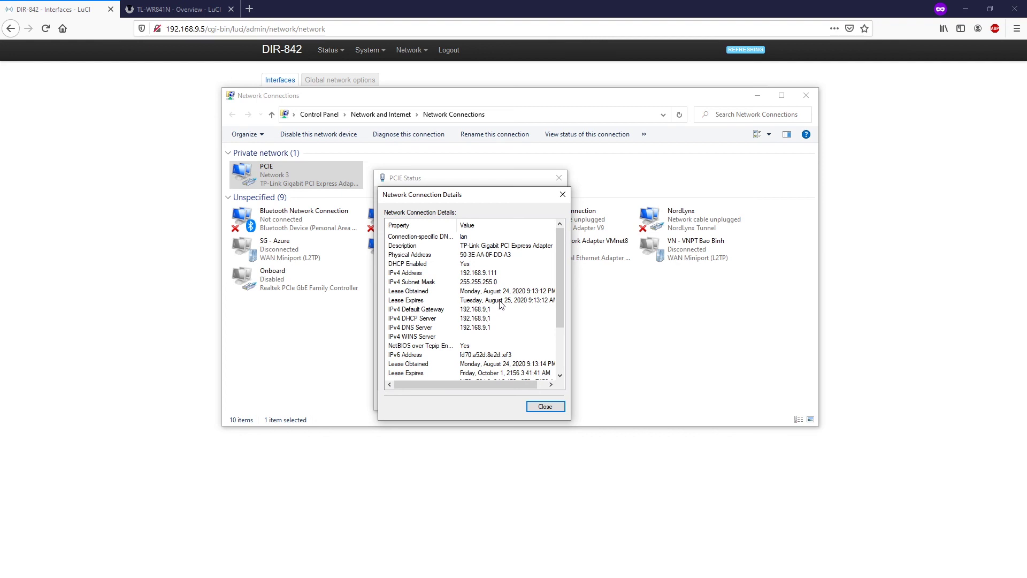
left_click(563, 194)
left_click(562, 179)
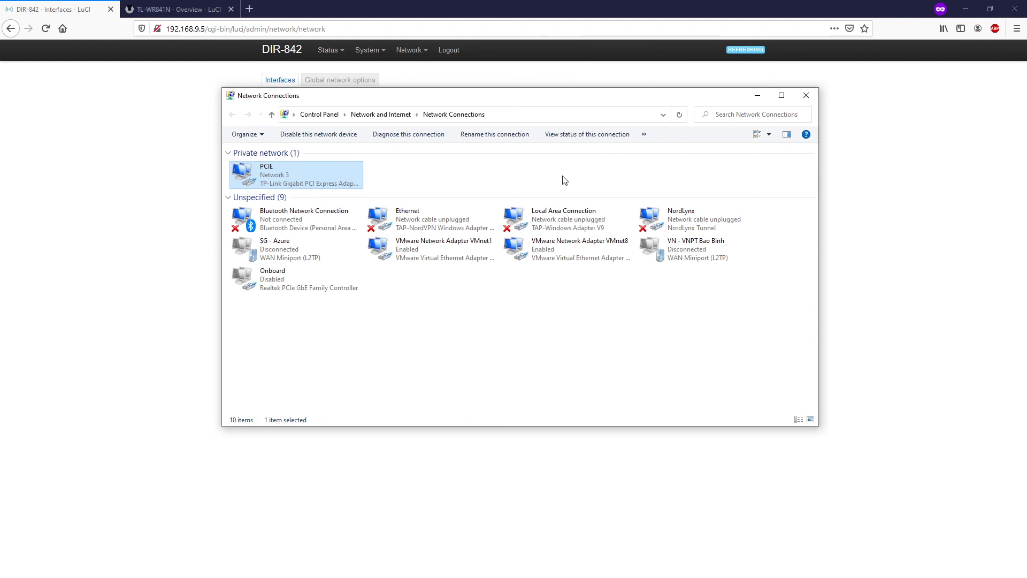
left_click(92, 126)
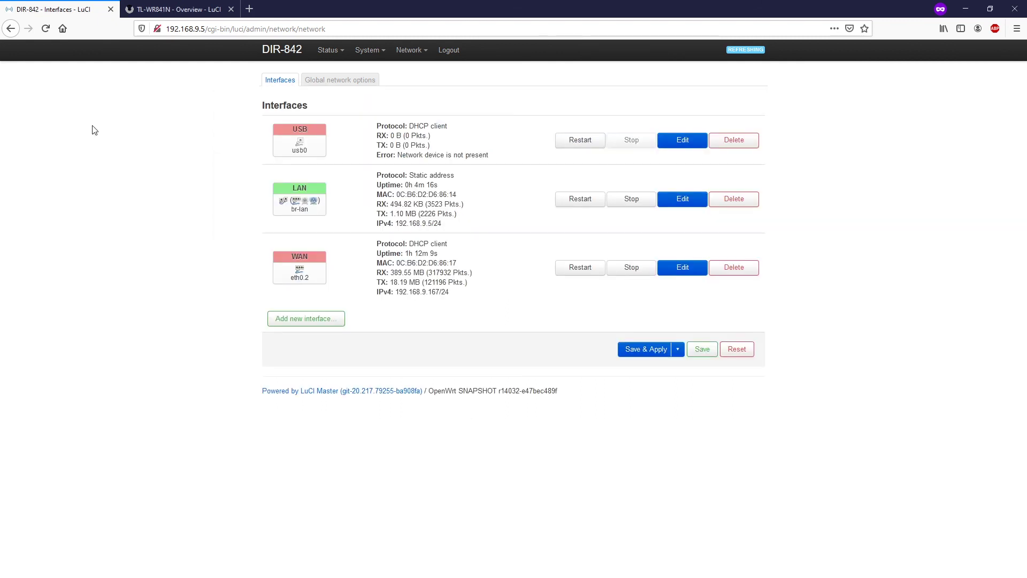